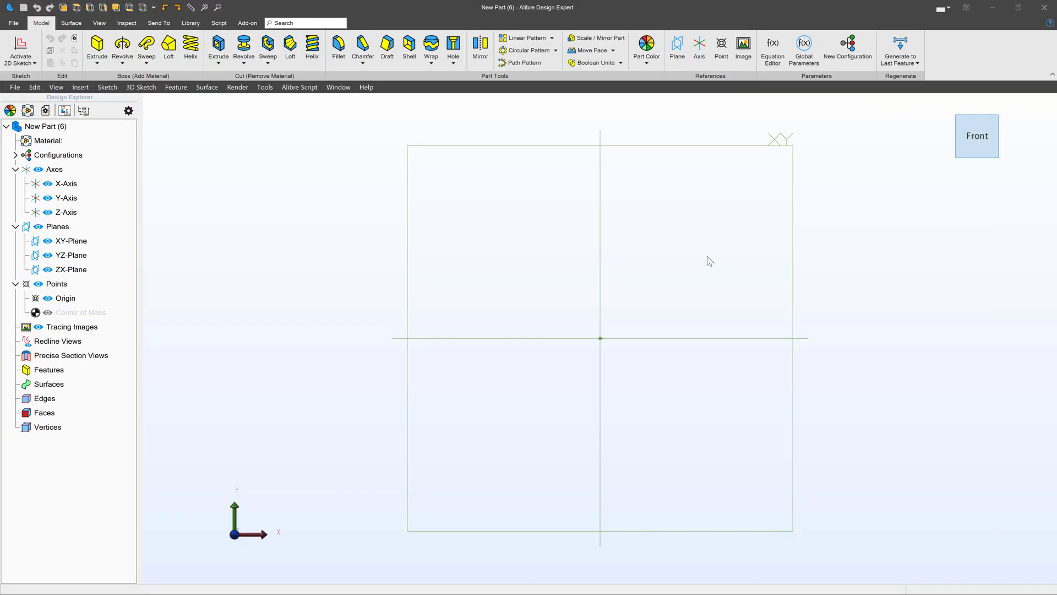
- Start a sketch on the XY-Plane and draw a circle about 0.81" in diameter on the X-axis, on the positive side of the origin
left_click(516, 149)
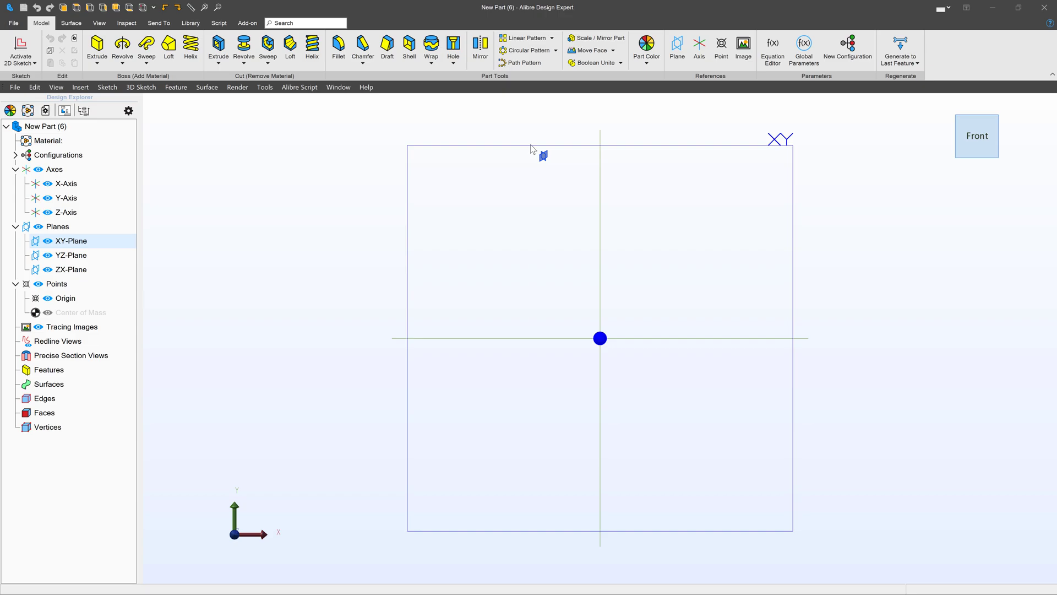
left_click(21, 49)
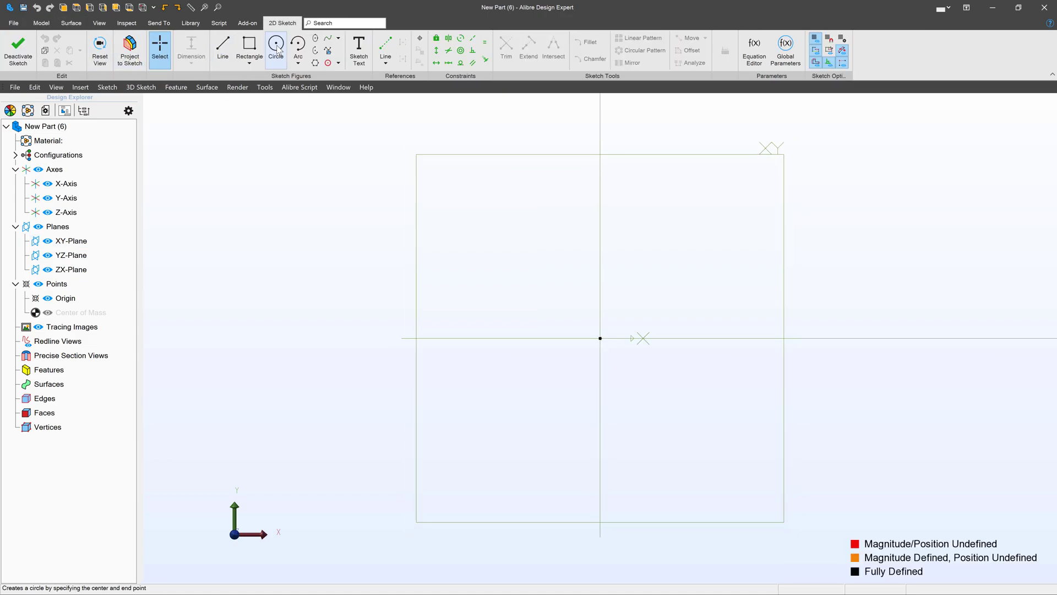
left_click(276, 45)
left_click(784, 338)
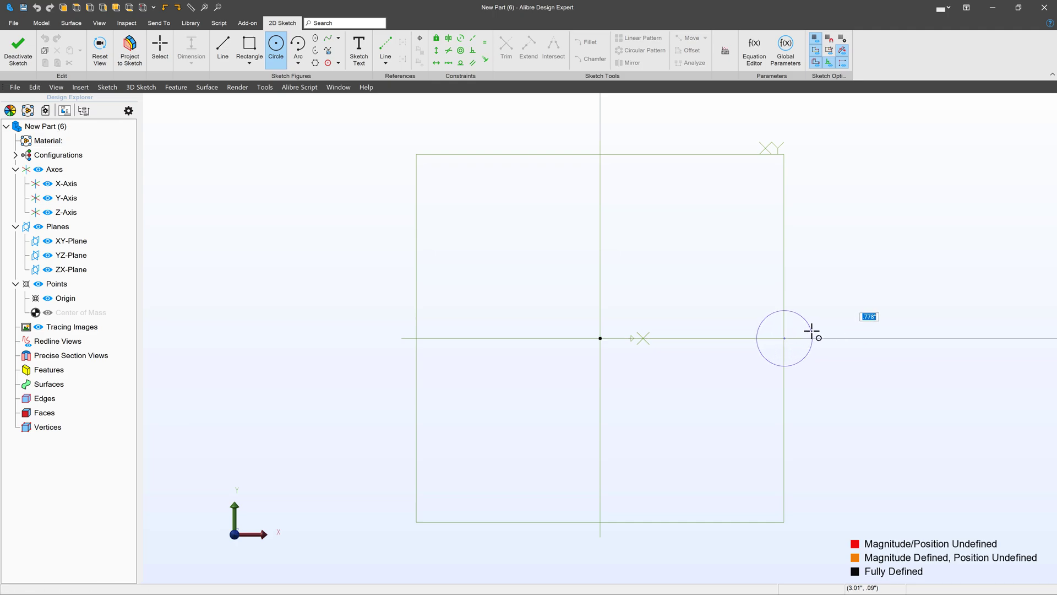
left_click(812, 333)
key("Escape")
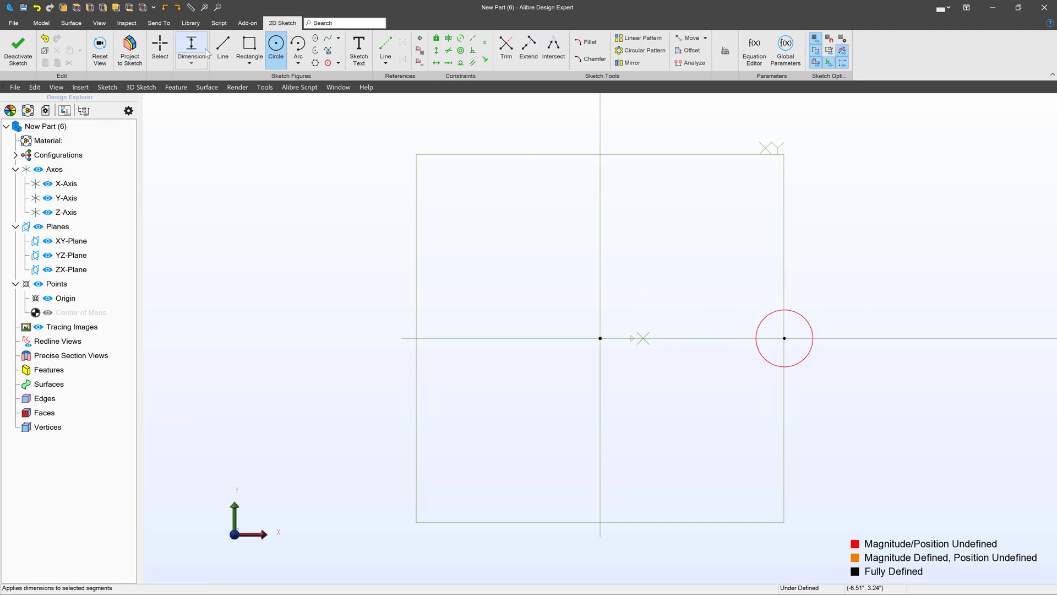
- Dimension the circle's centre 3" horizontally from the origin and set the circle's diameter to 0.75"
left_click(599, 337)
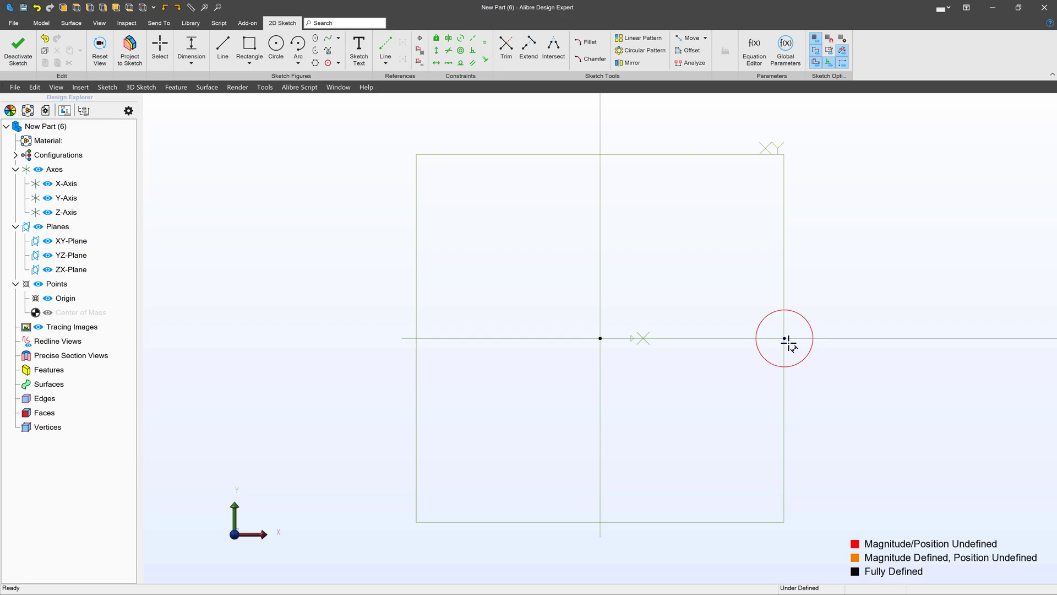
left_click(784, 338)
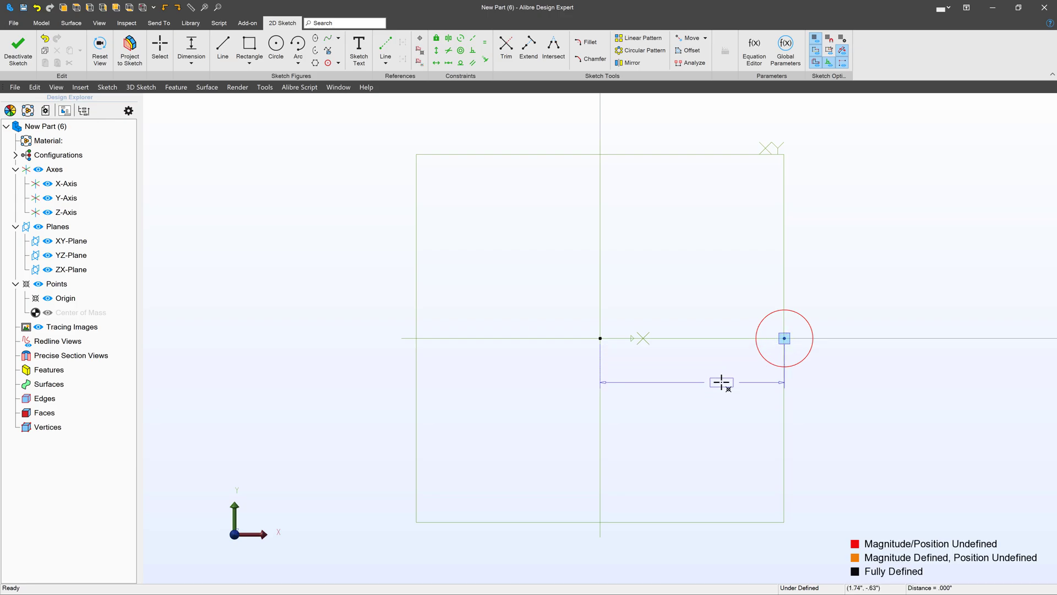
left_click(721, 382)
type("3")
key("Return")
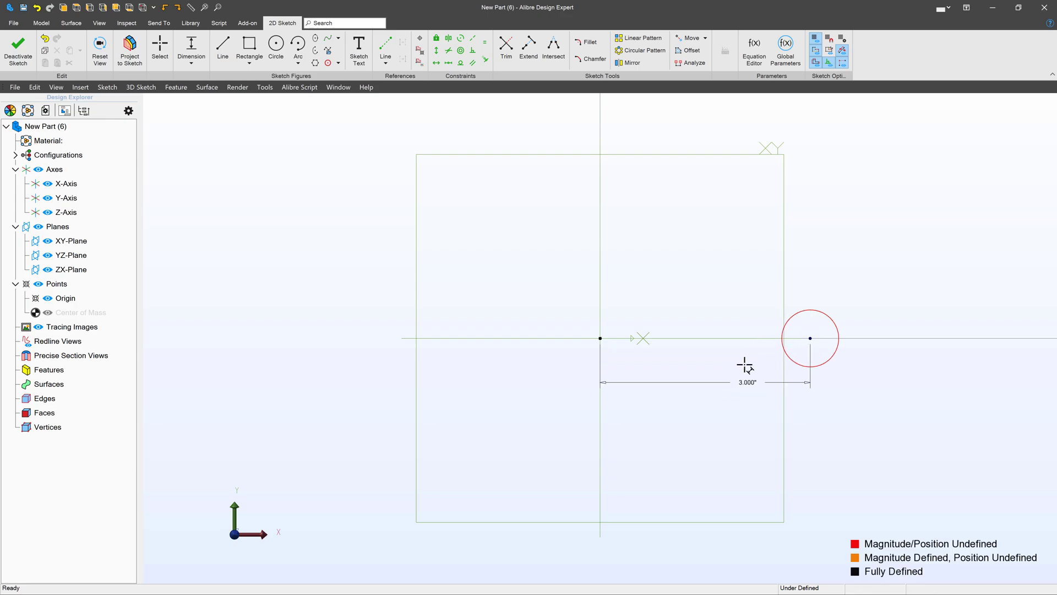
left_click(804, 312)
left_click(868, 283)
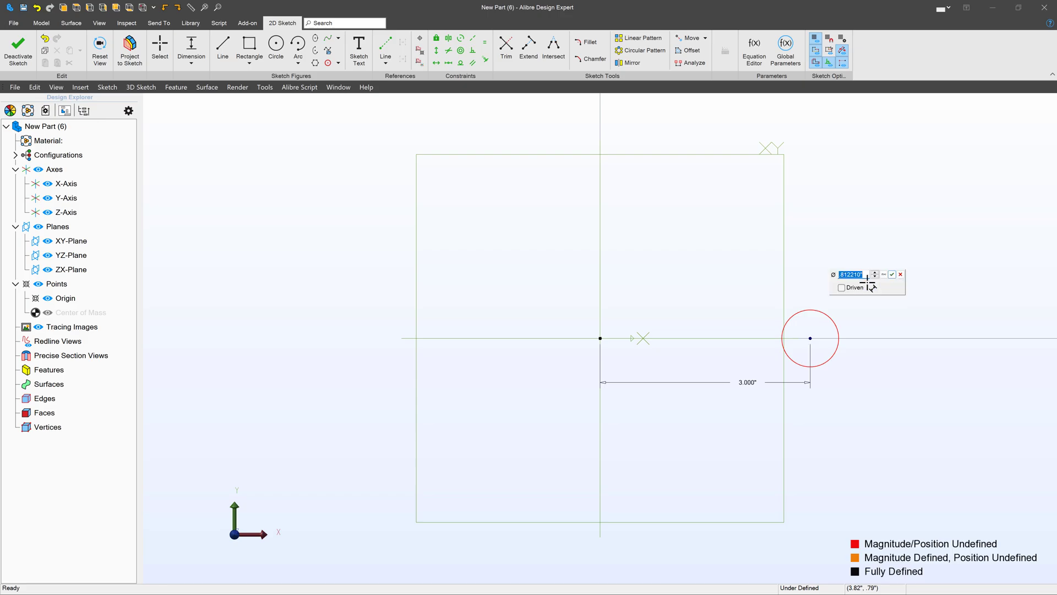
type(".75")
key("Return")
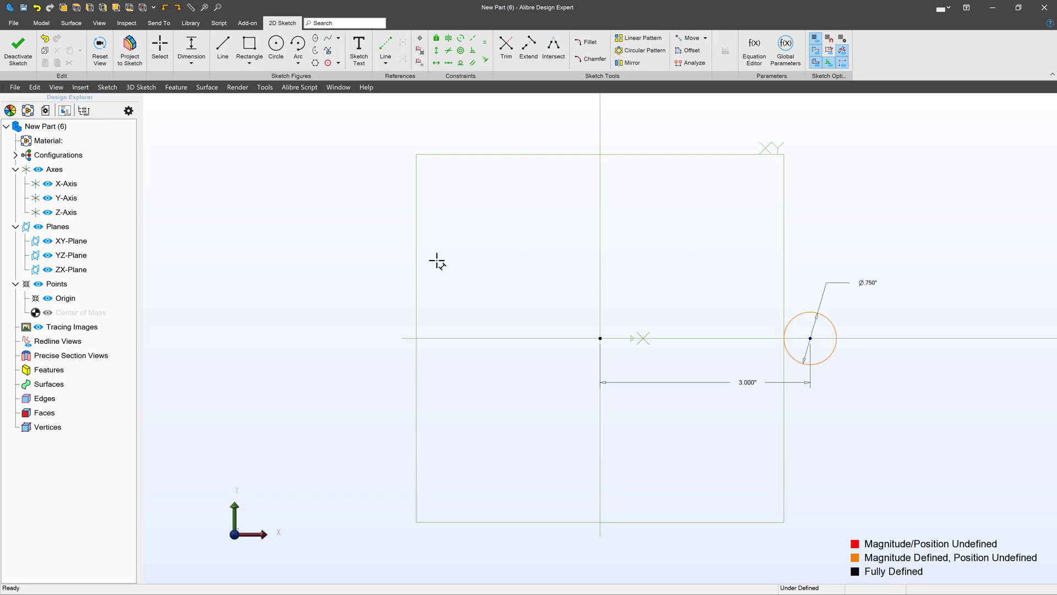
- Constrain the circle's centre horizontal to the origin and finish the sketch
left_click(436, 62)
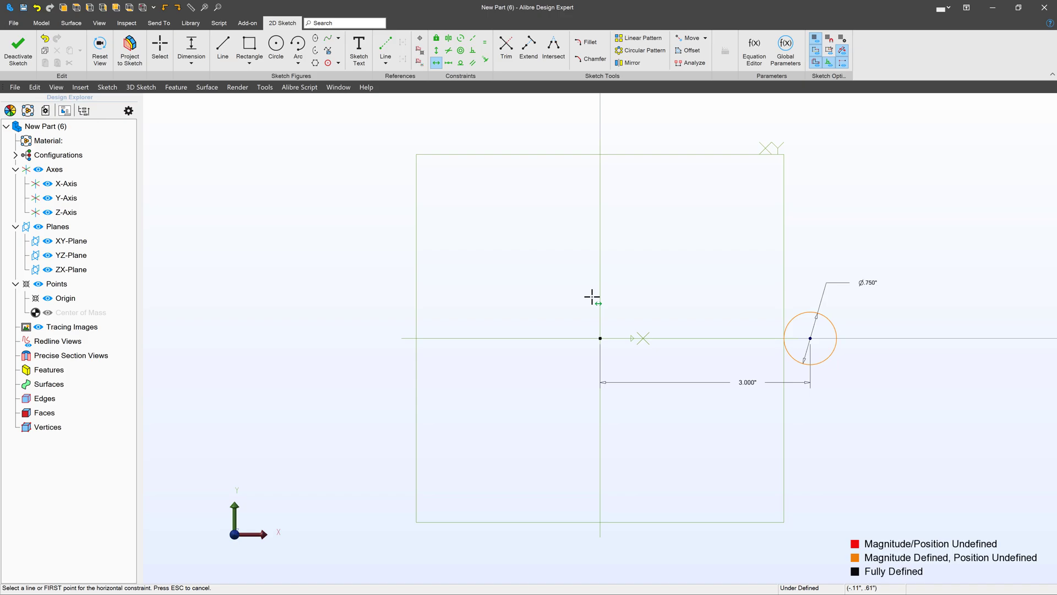
left_click(598, 333)
left_click(807, 339)
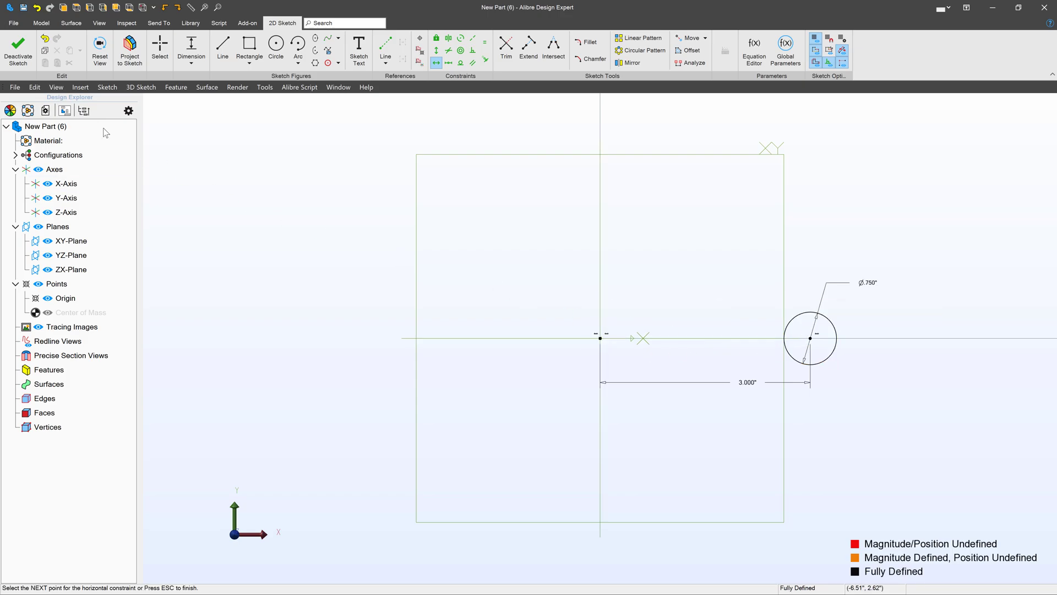
left_click(12, 51)
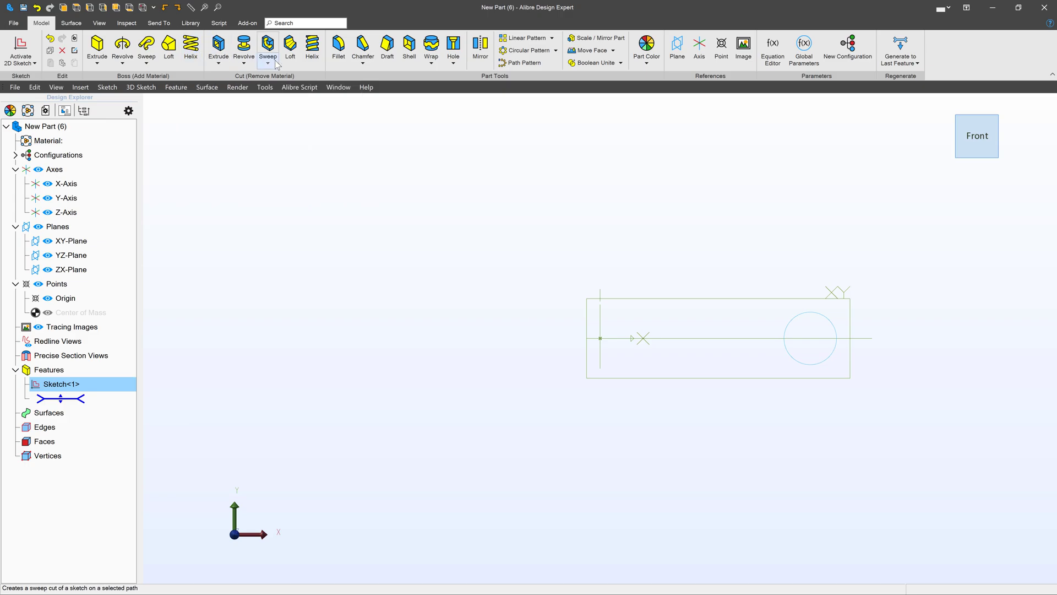
- Set up a Helical Boss of the circle sketch about the Y-Axis with a height of 10" and a pitch of 2"
left_click(190, 47)
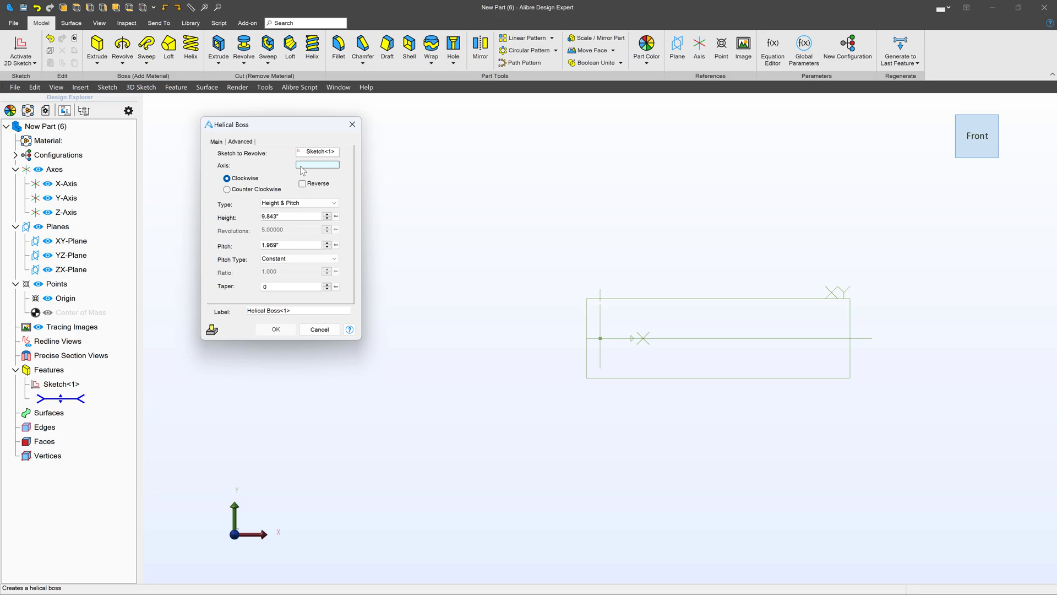
left_click(601, 318)
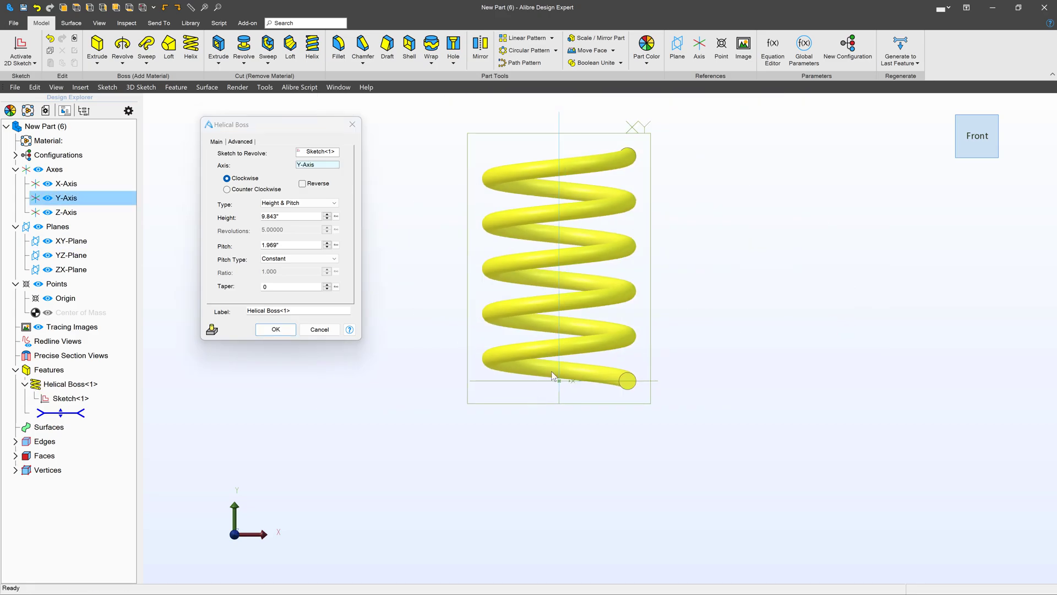
left_click_drag(285, 217, 205, 211)
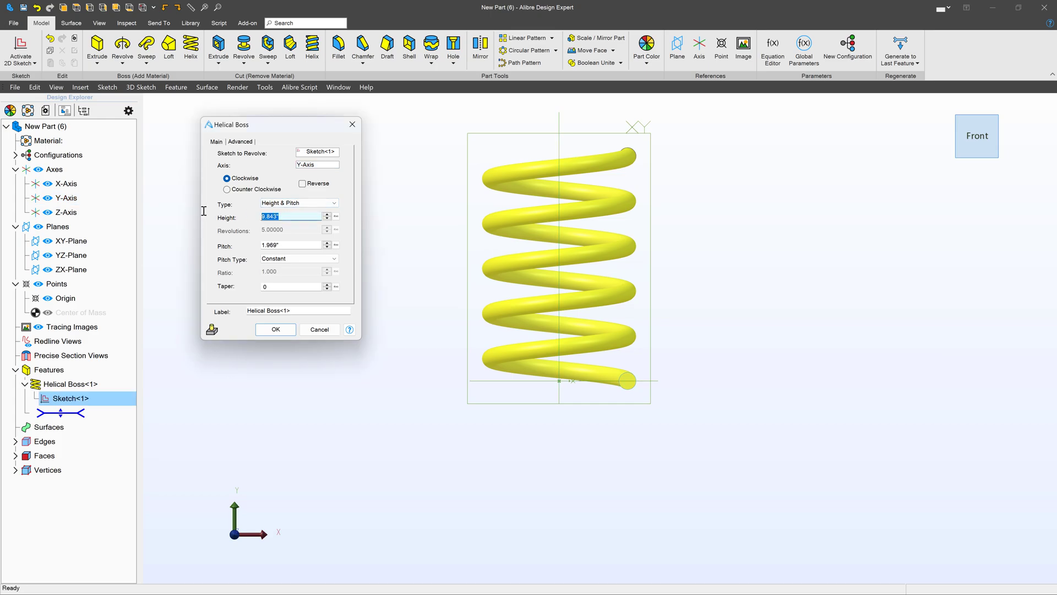
type("10")
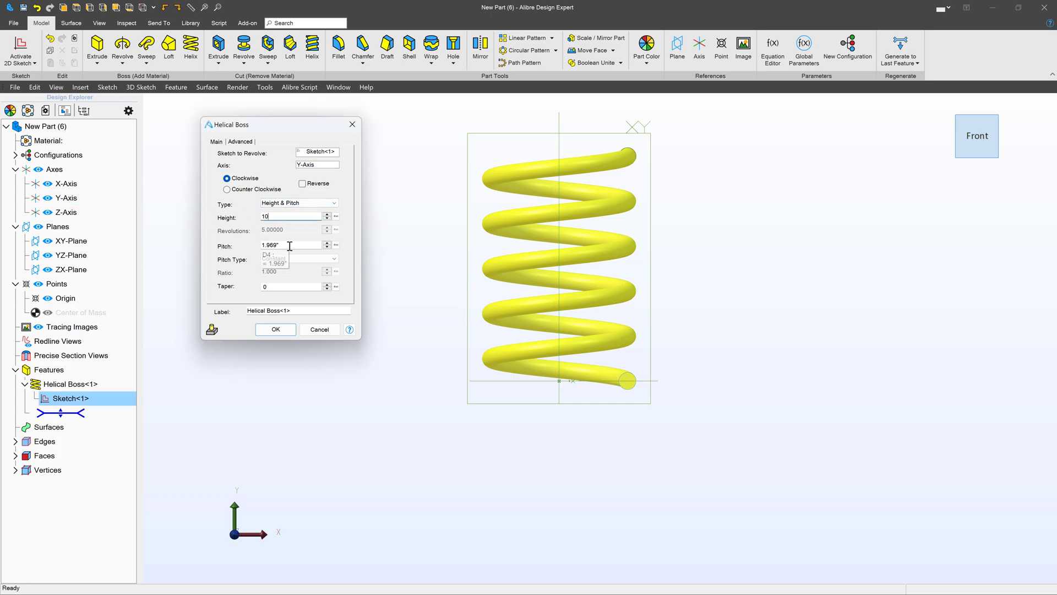
left_click_drag(298, 246, 223, 243)
type("2")
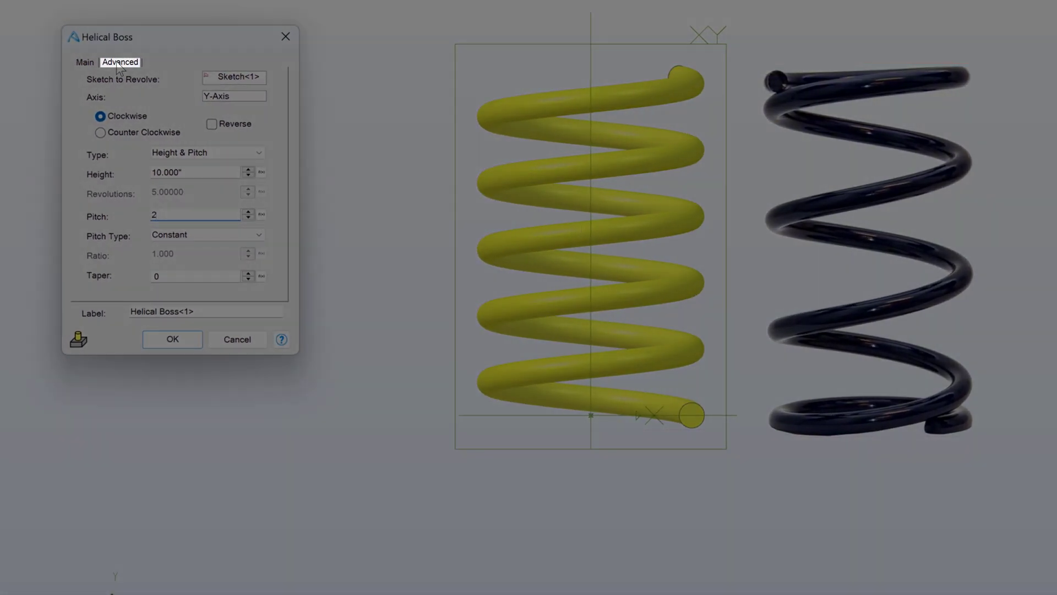
- Set the helical boss's start condition type to Flat in its advanced settings
left_click(119, 62)
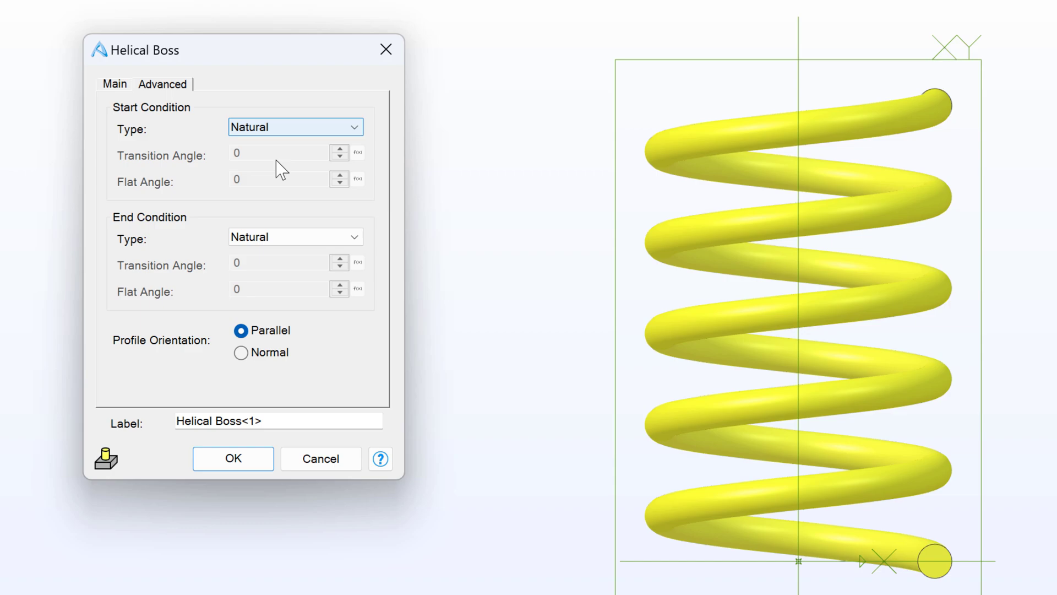
left_click(276, 132)
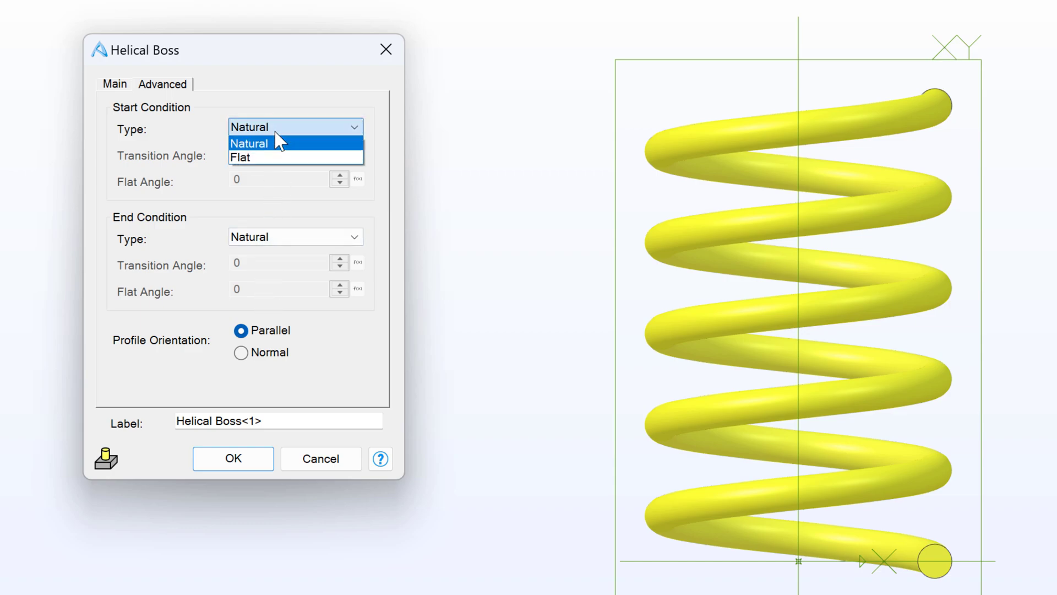
left_click(257, 157)
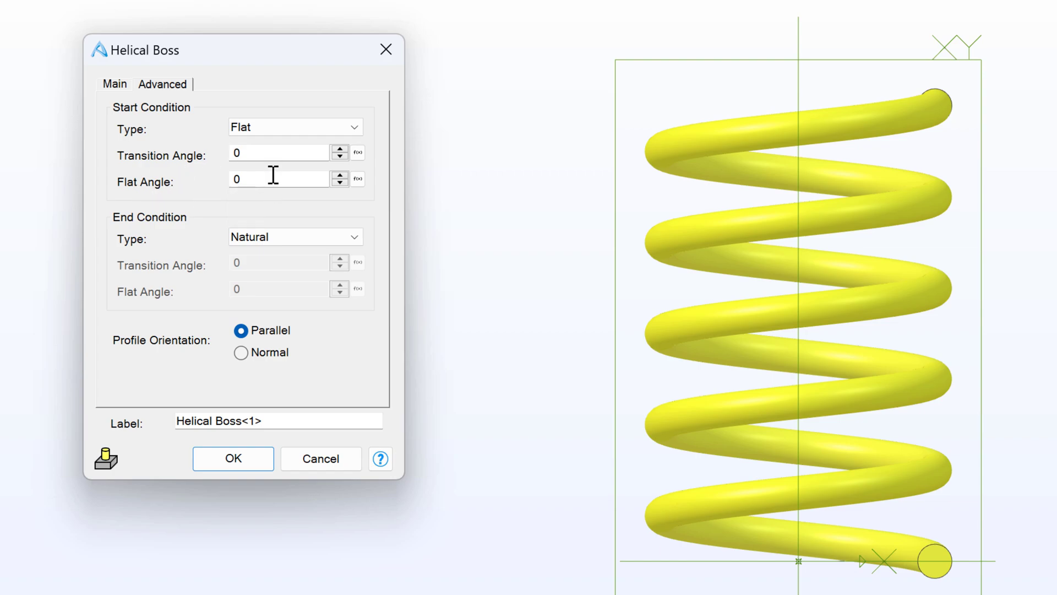
- Try a flat angle of 180° for the helical boss's start condition
left_click_drag(264, 185, 206, 182)
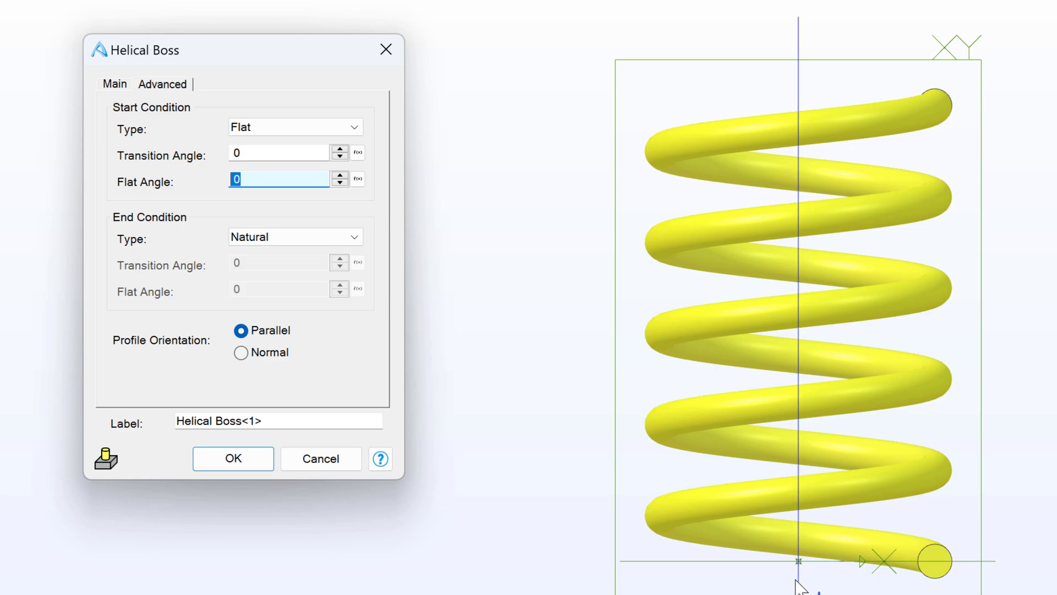
scroll(829, 587, "up", 3)
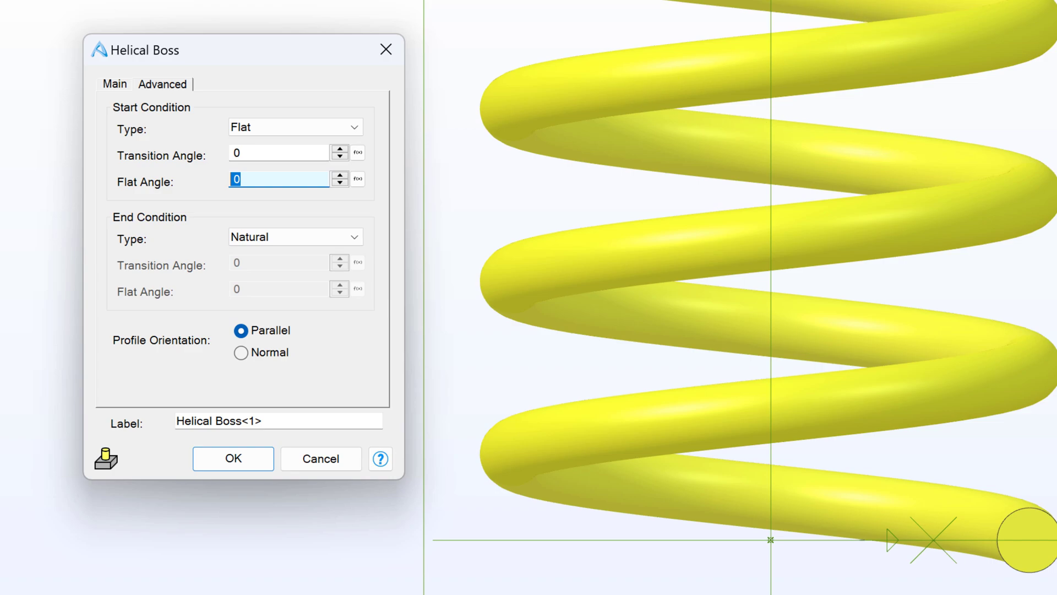
left_click(277, 181)
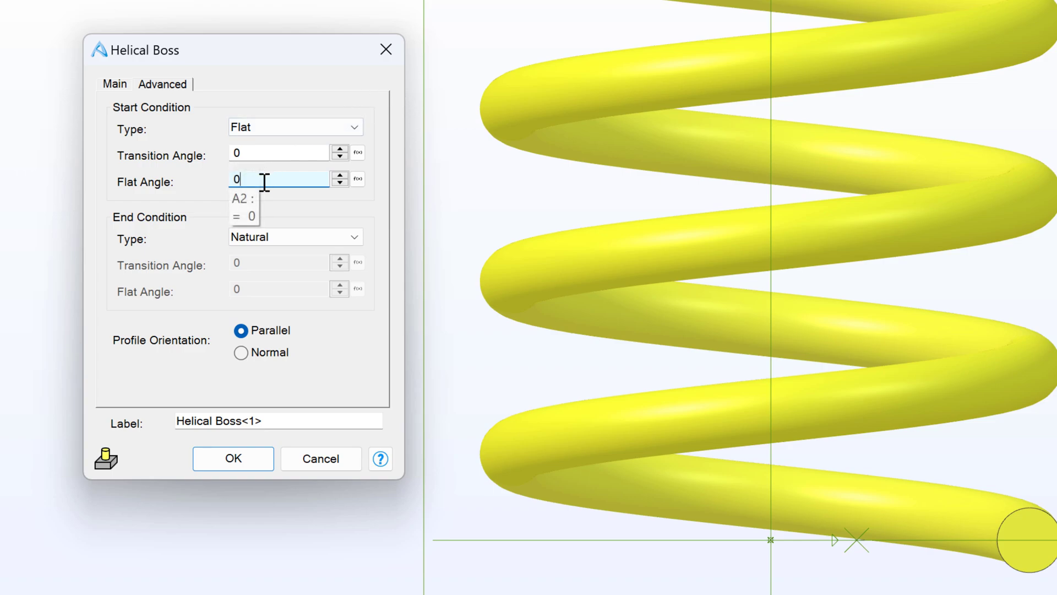
key("BackSpace")
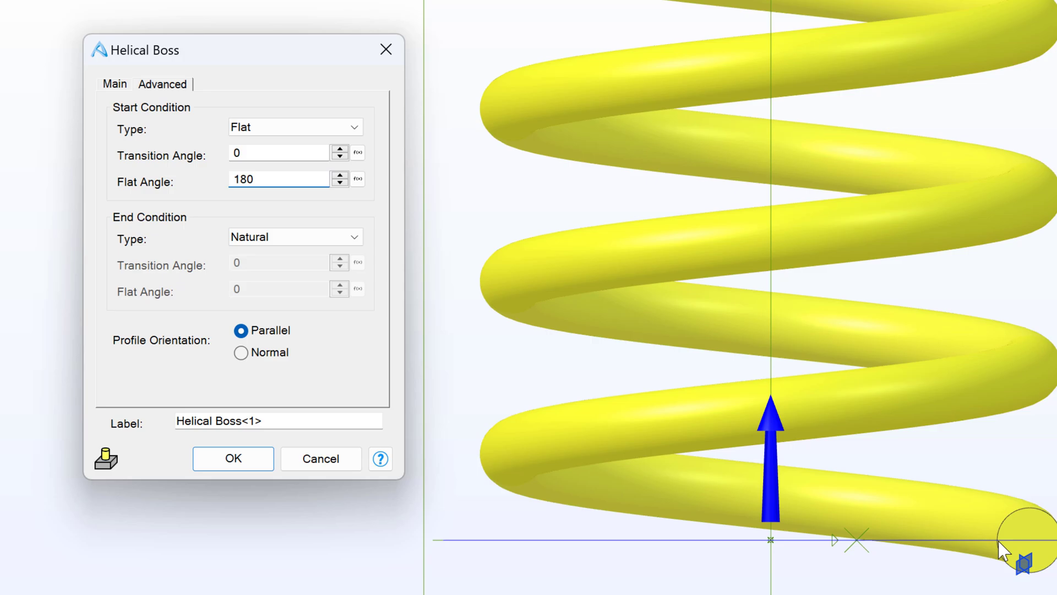
left_click(251, 148)
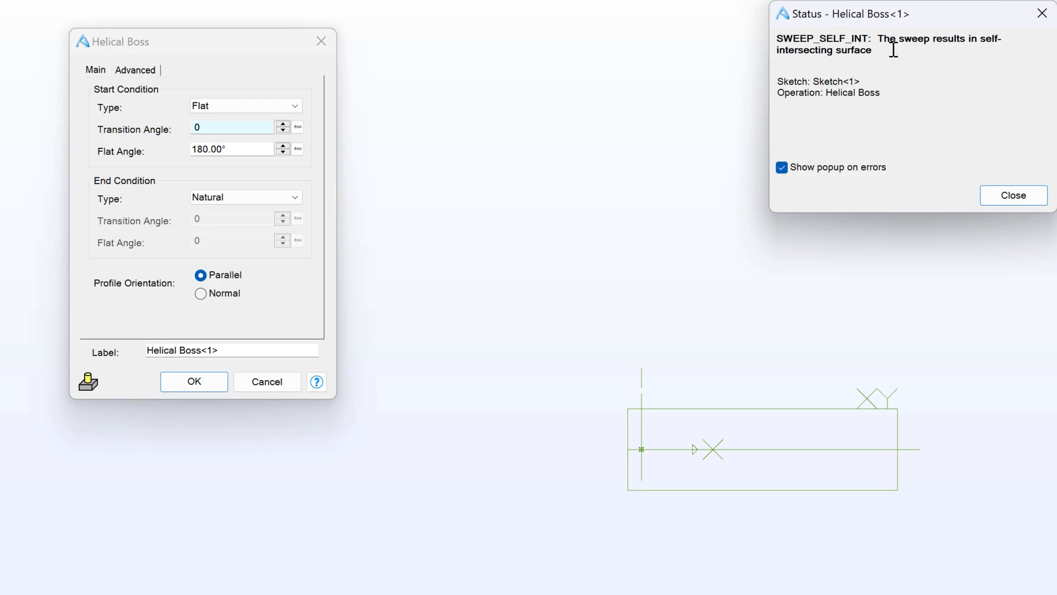
left_click(1014, 195)
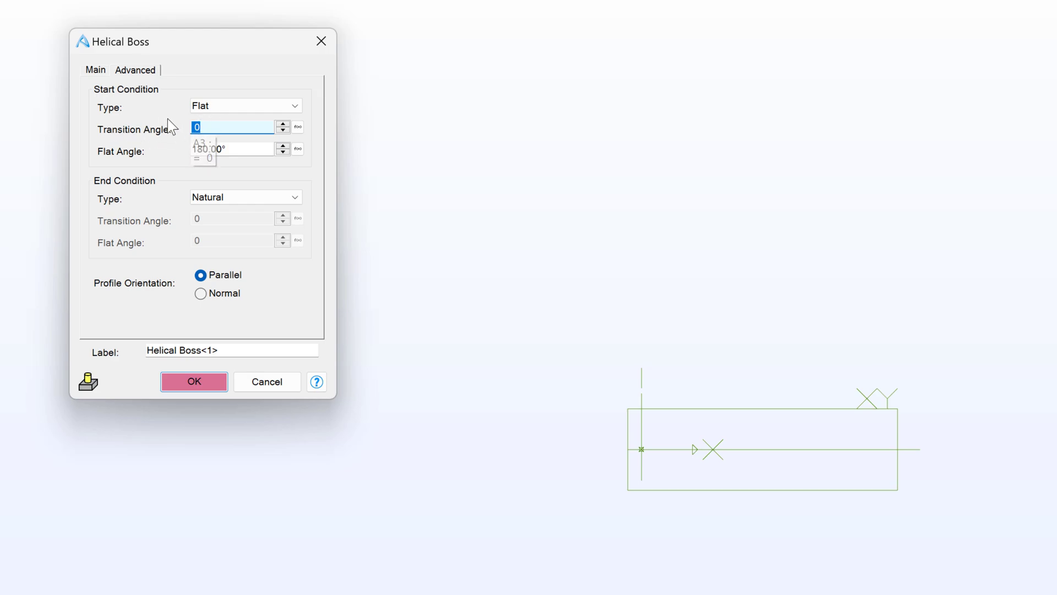
- Reset the start condition's flat angle to 0
left_click(218, 148)
double_click(218, 148)
type("0")
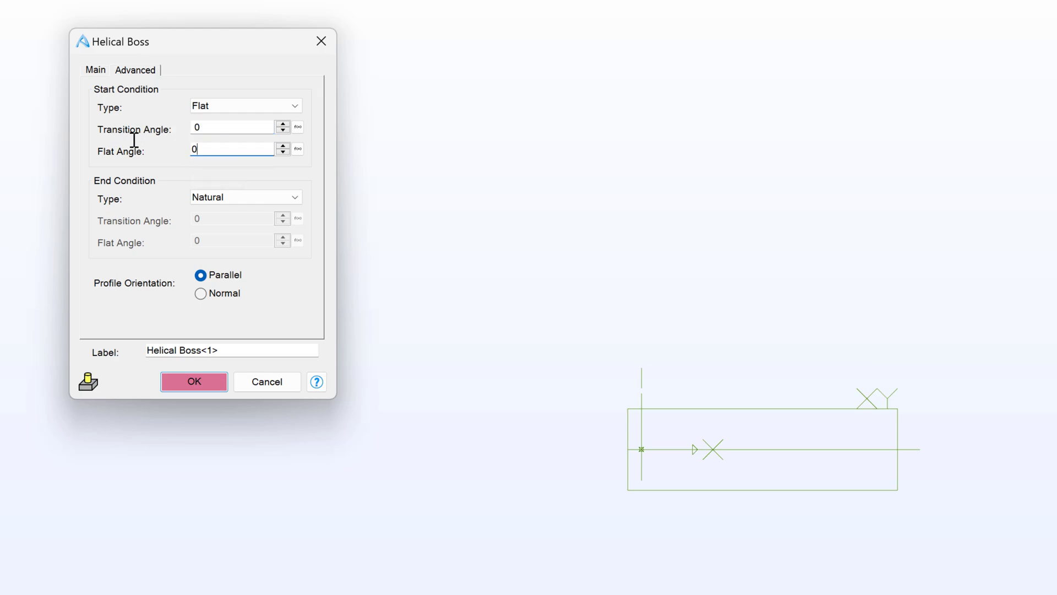
- Set the start condition's transition angle to 90° and apply it to the helix preview
left_click(232, 123)
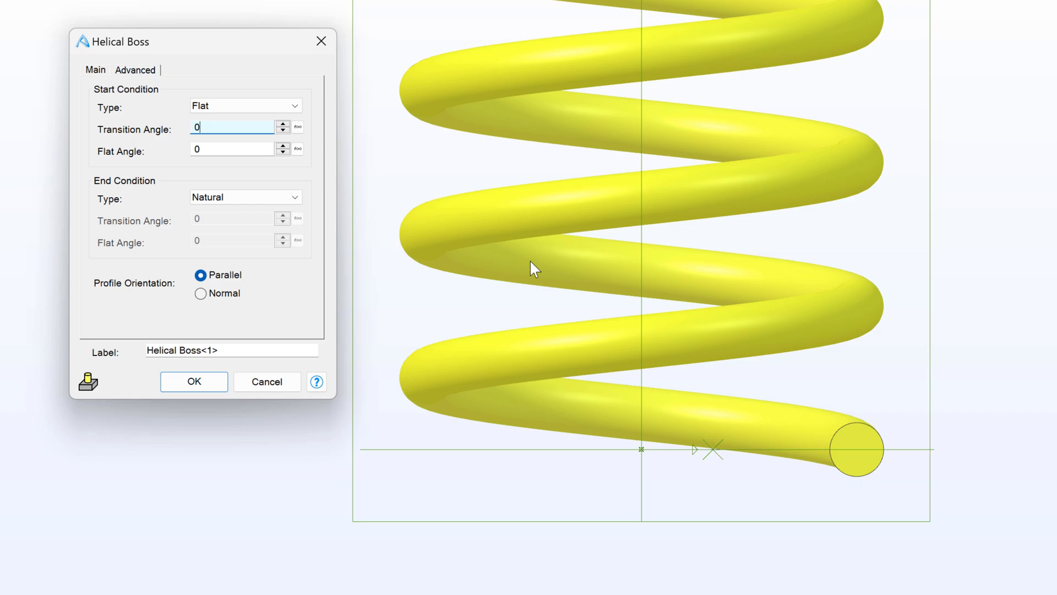
left_click(210, 146)
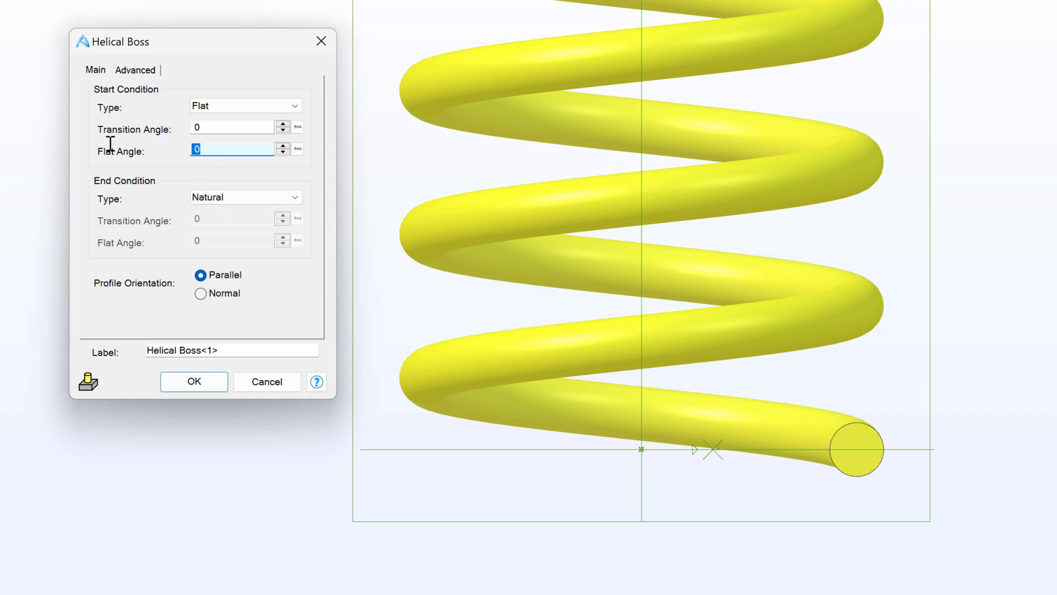
left_click(234, 126)
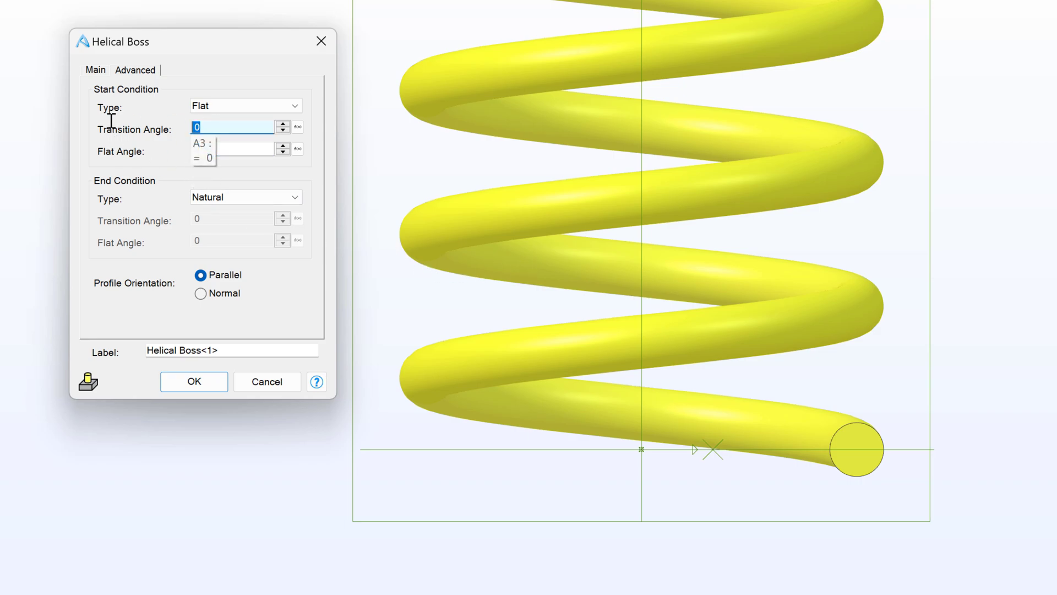
type("90")
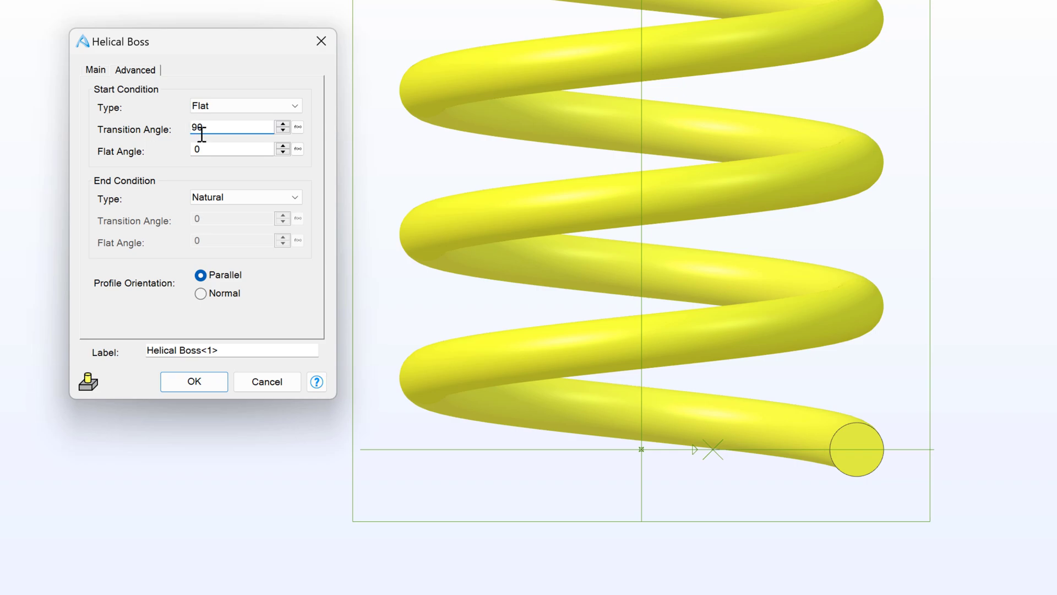
left_click(249, 153)
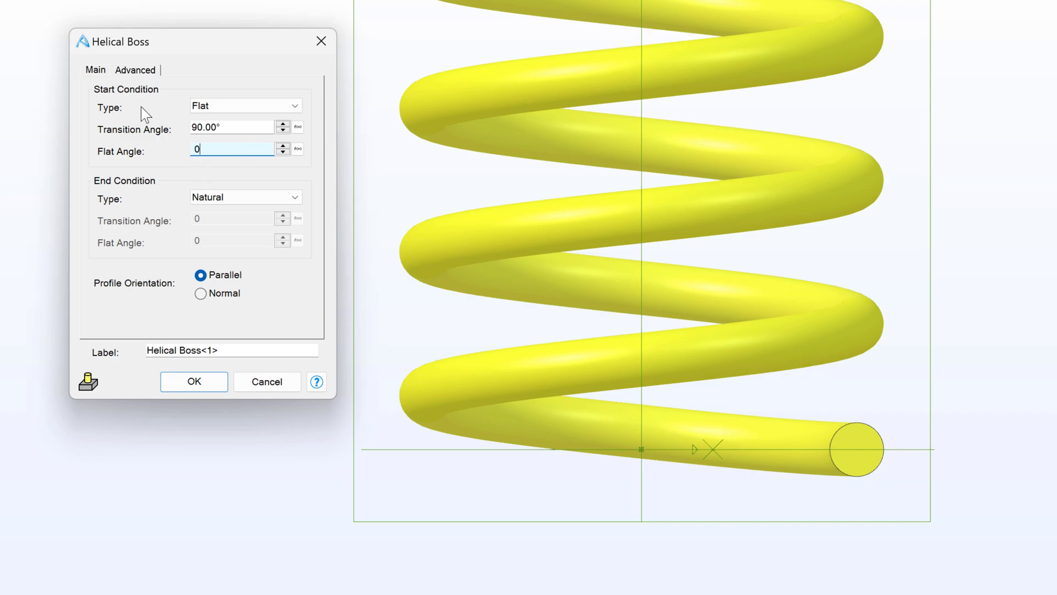
- Set the start condition's flat angle to 180° in the helical boss's advanced settings
left_click(97, 69)
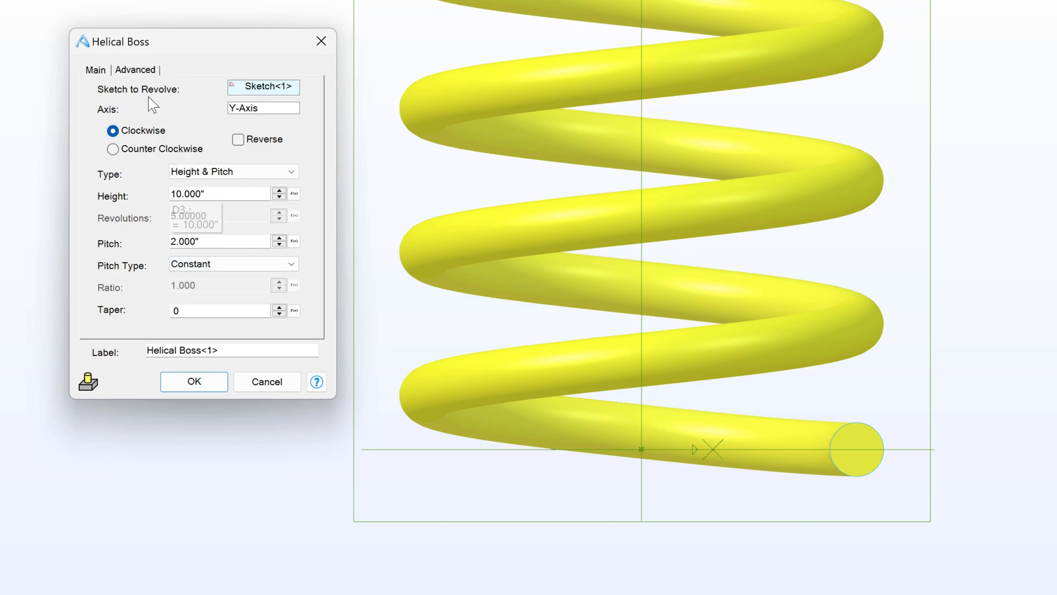
left_click(128, 72)
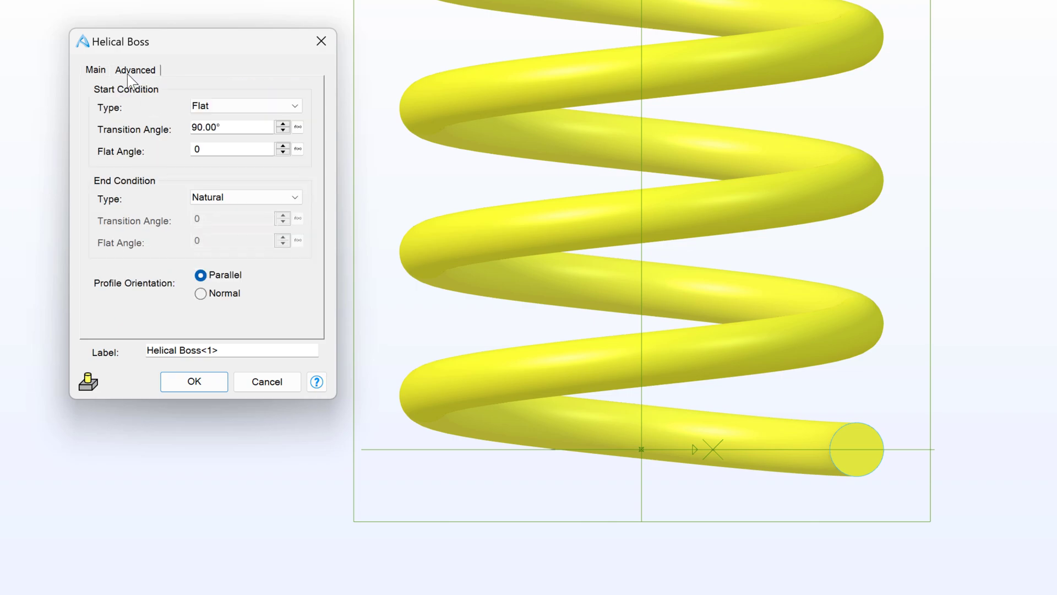
double_click(195, 150)
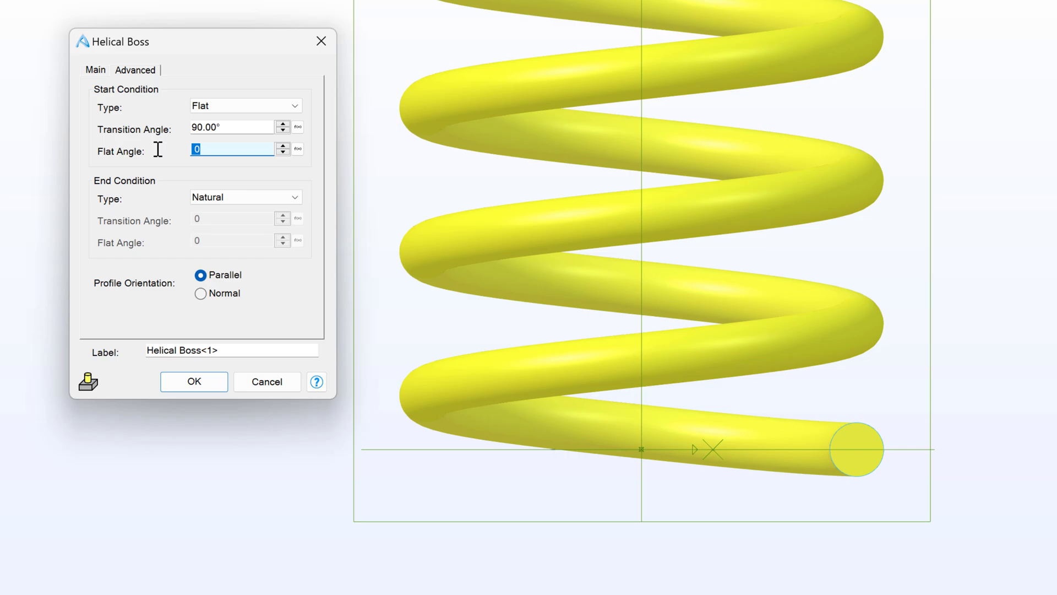
type("180")
left_click(236, 128)
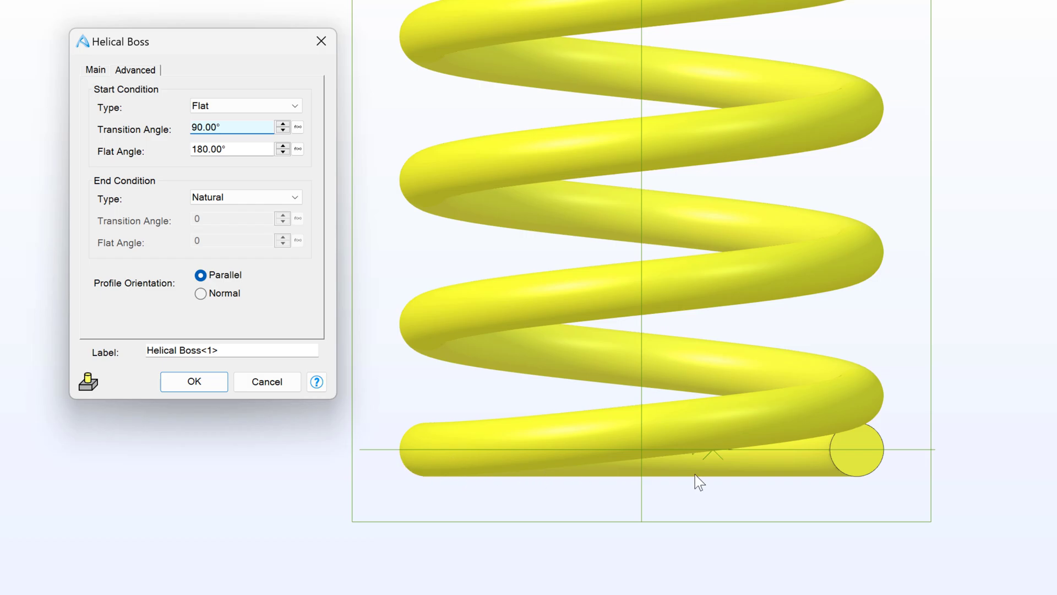
- Inspect where the first coil meets the flattened start of the preview, and finish creating the helical boss
scroll(771, 472, "up", 5)
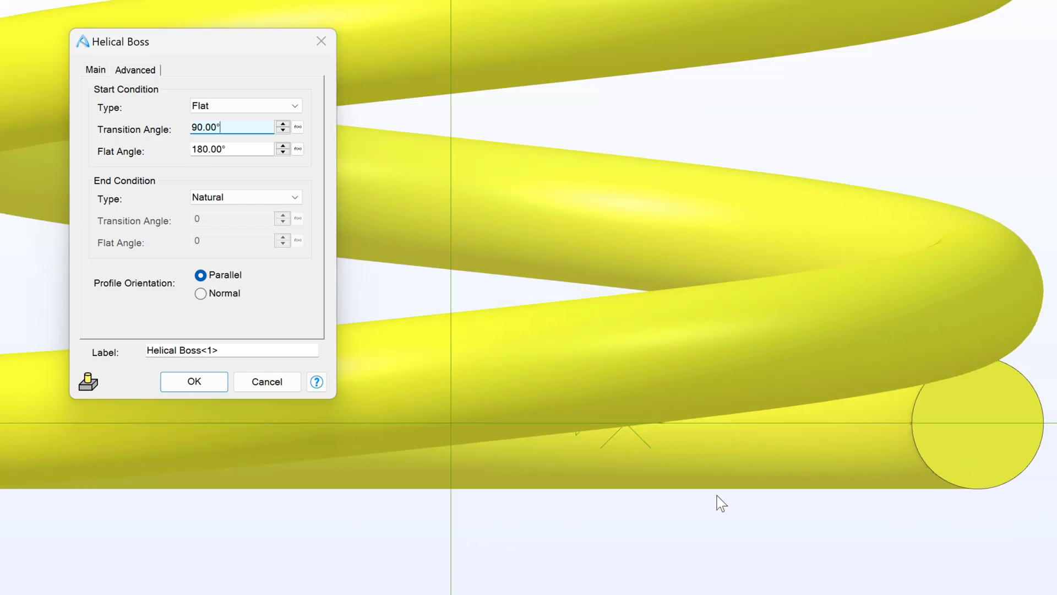
middle_click_drag(715, 500, 1053, 479)
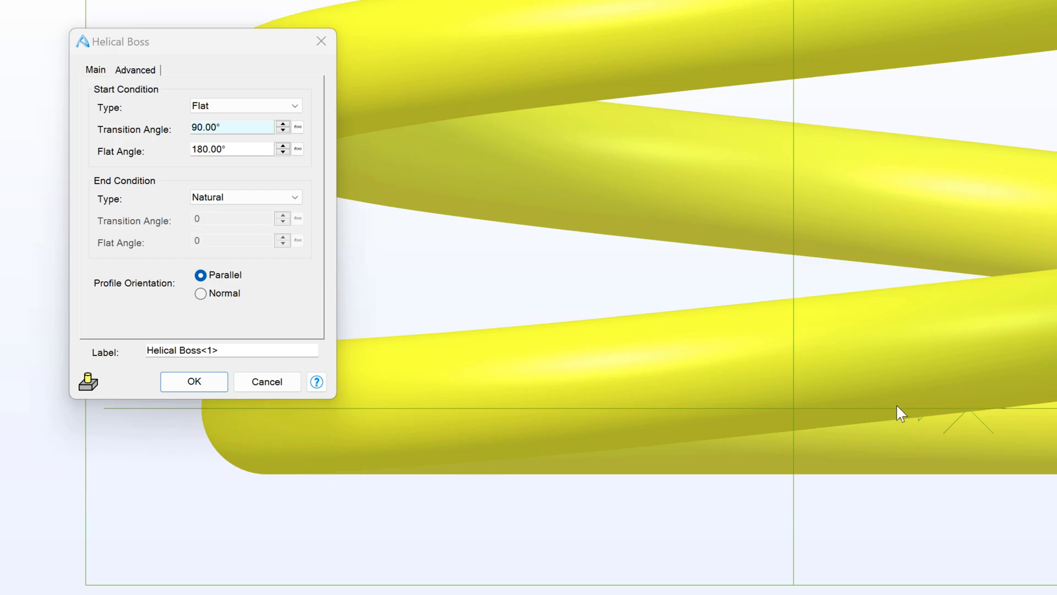
scroll(1039, 401, "down", 3)
scroll(803, 398, "up", 5)
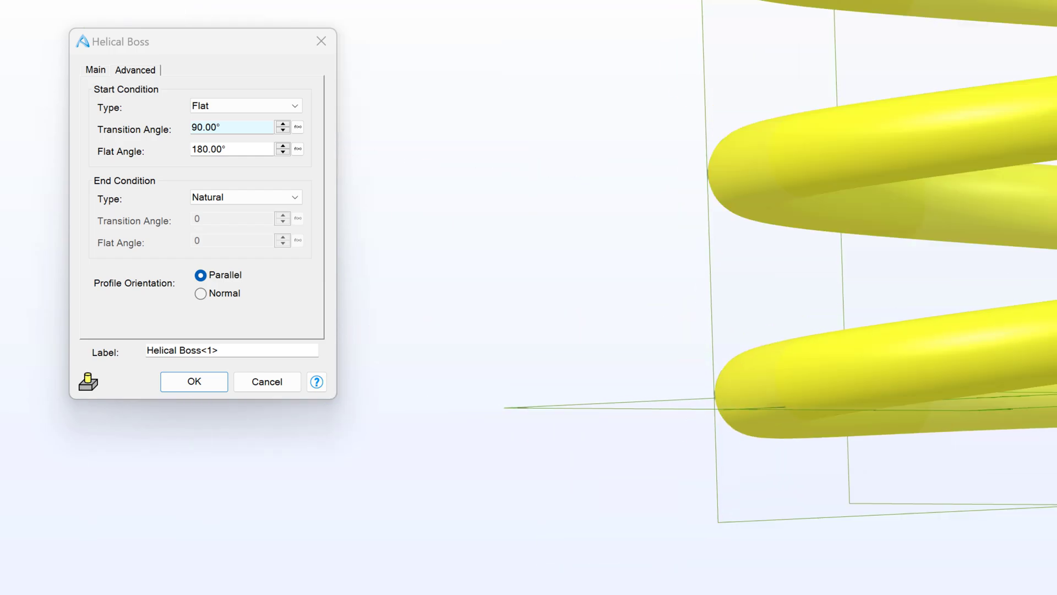
scroll(854, 335, "up", 8)
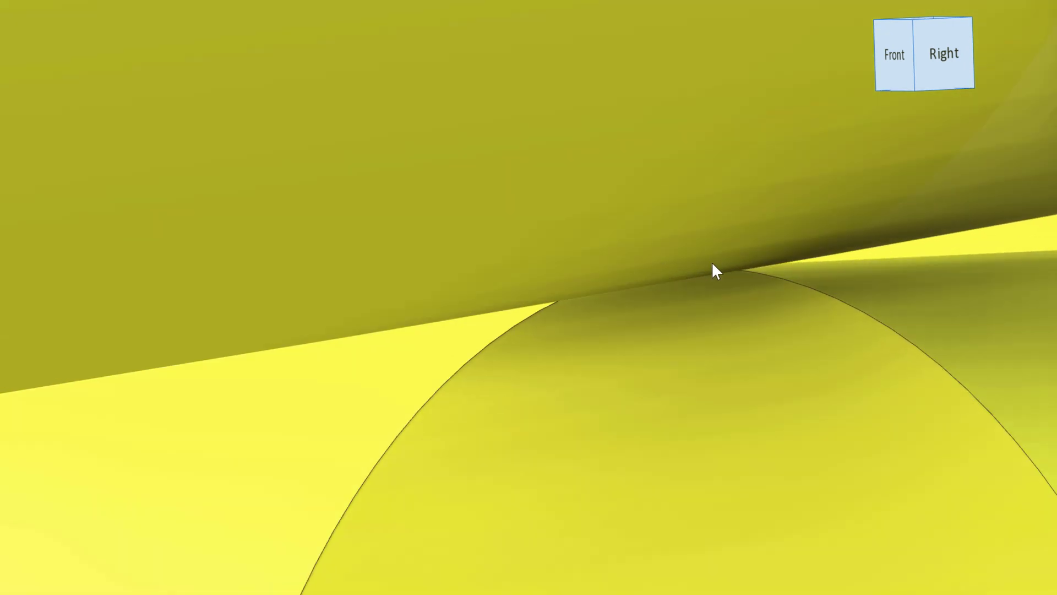
scroll(603, 309, "down", 6)
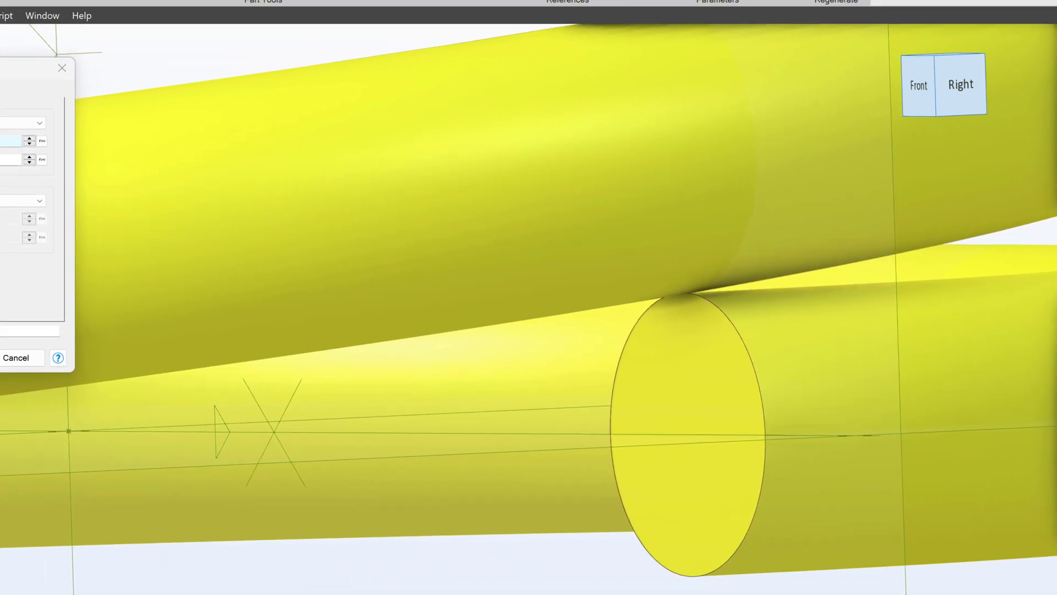
left_click(344, 334)
- Examine the contact between the spring's flattened lower end and the first coil above it from several angles
scroll(652, 349, "down", 5)
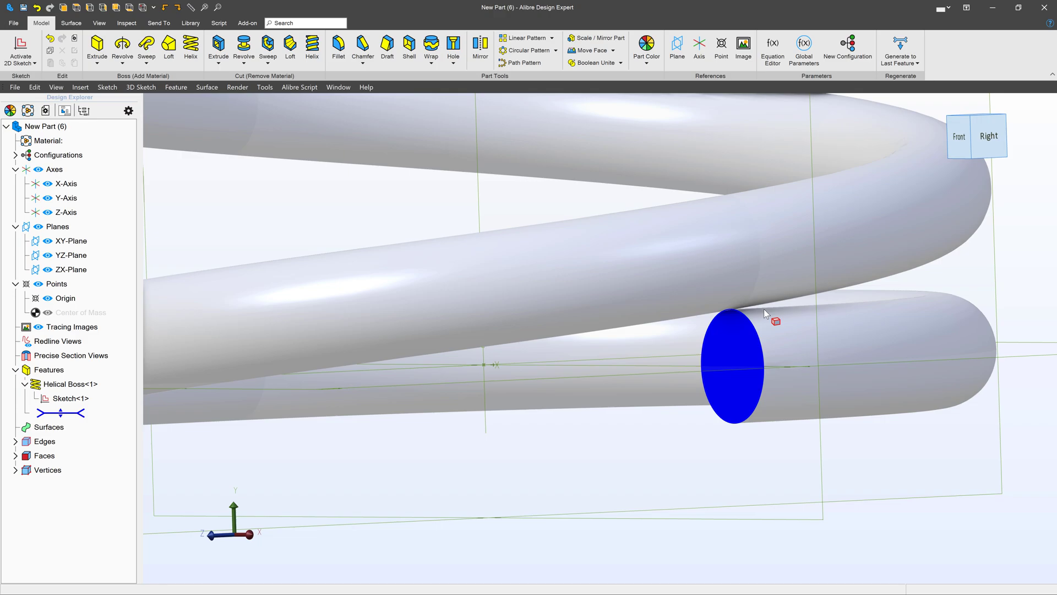
scroll(760, 308, "up", 5)
scroll(657, 341, "up", 6)
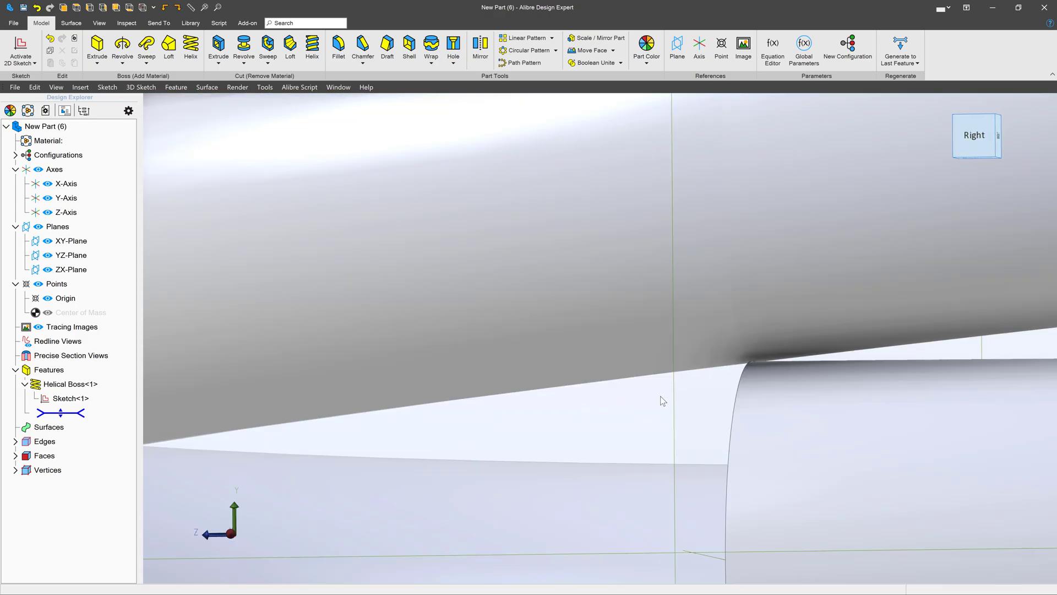
scroll(762, 374, "up", 6)
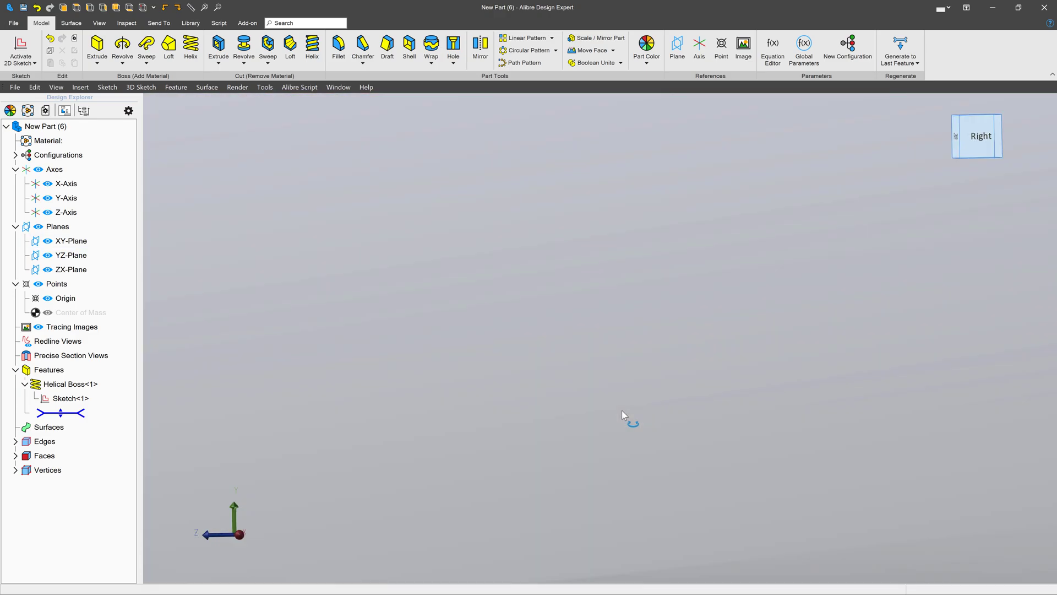
left_click(973, 155)
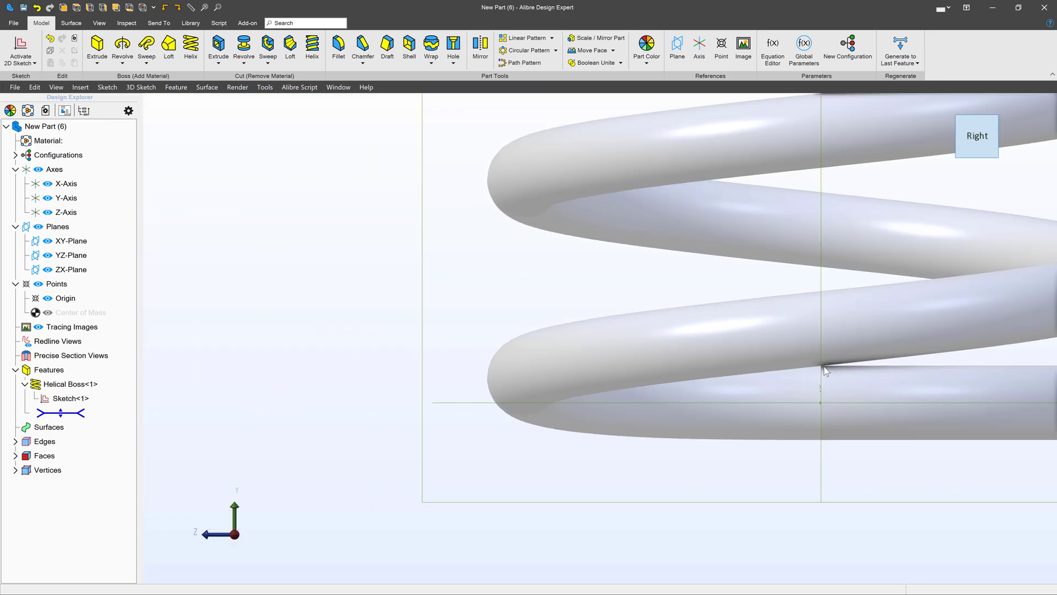
middle_click_drag(655, 464, 679, 471)
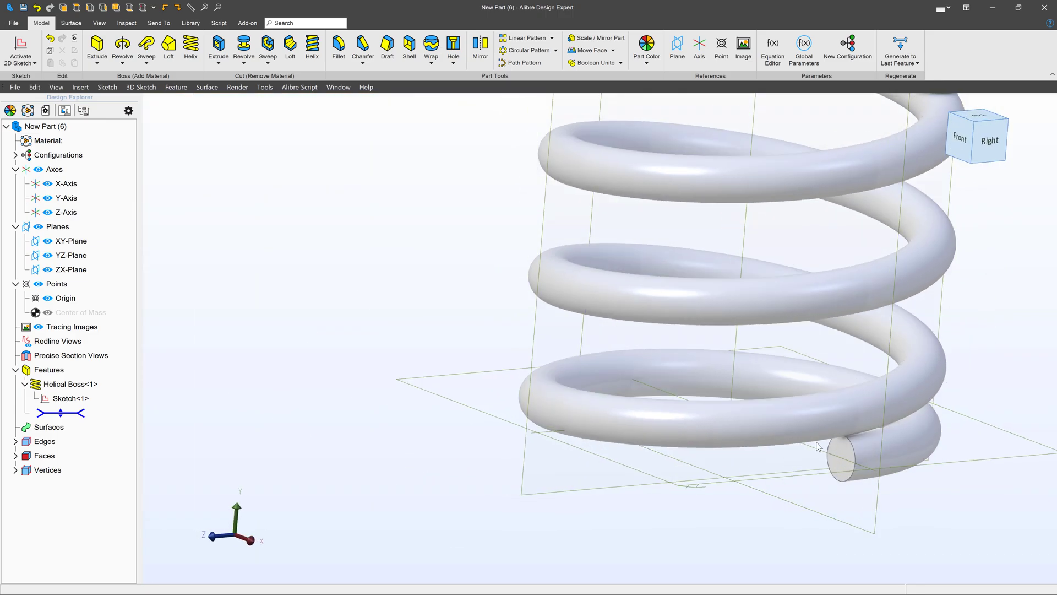
scroll(909, 488, "up", 3)
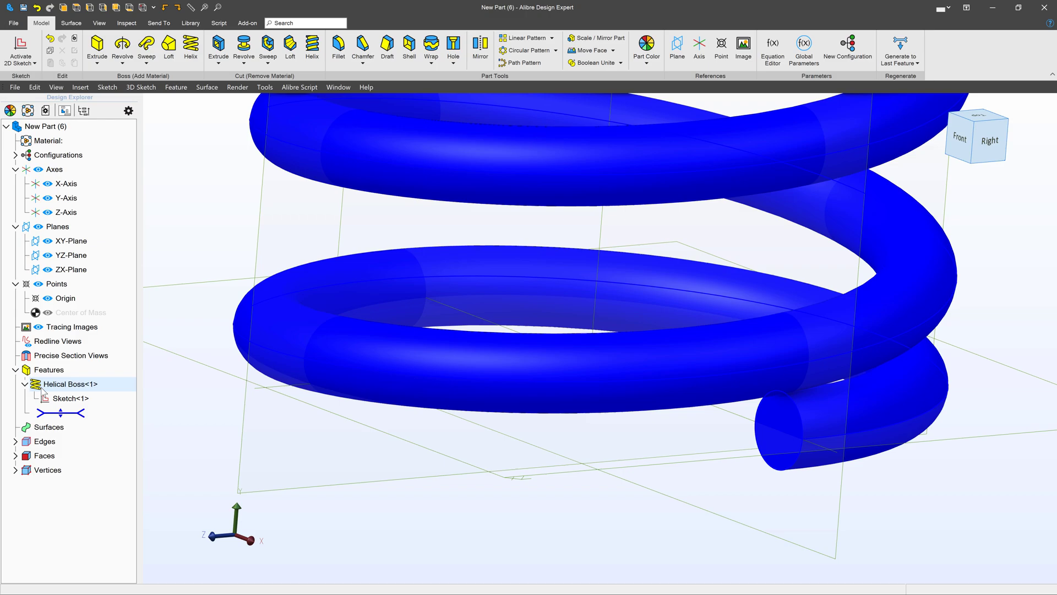
- Reopen the helical boss for editing and set its start condition's transition angle to 60°
right_click(69, 384)
left_click(88, 392)
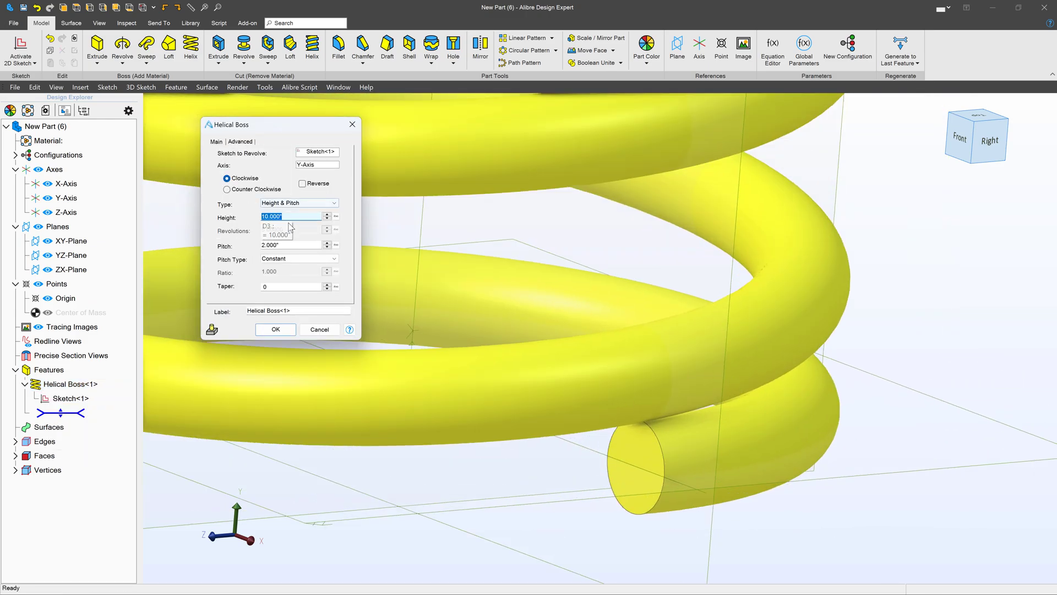
left_click(240, 142)
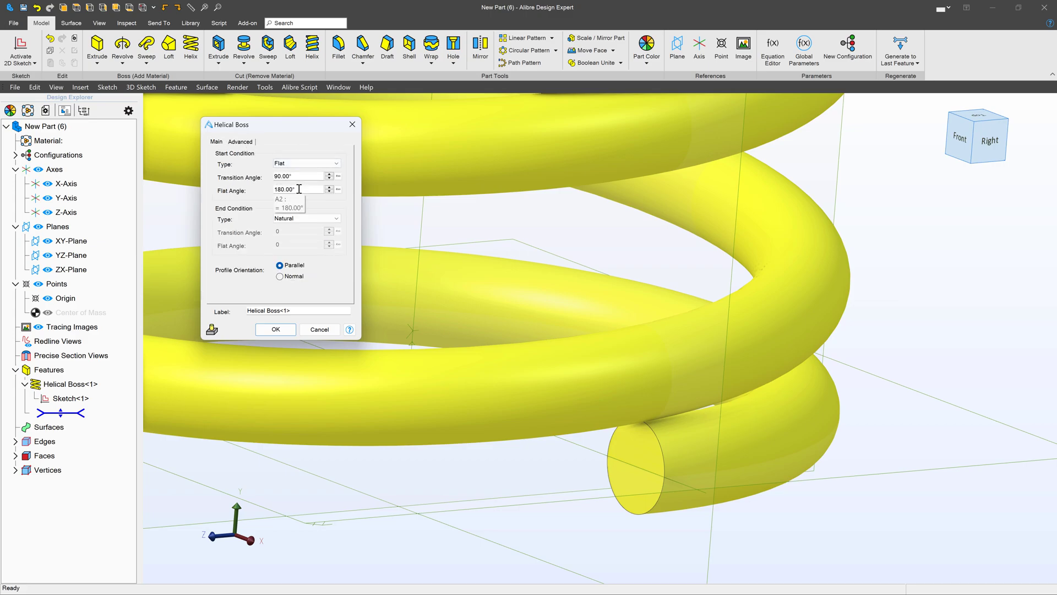
left_click_drag(309, 176, 260, 177)
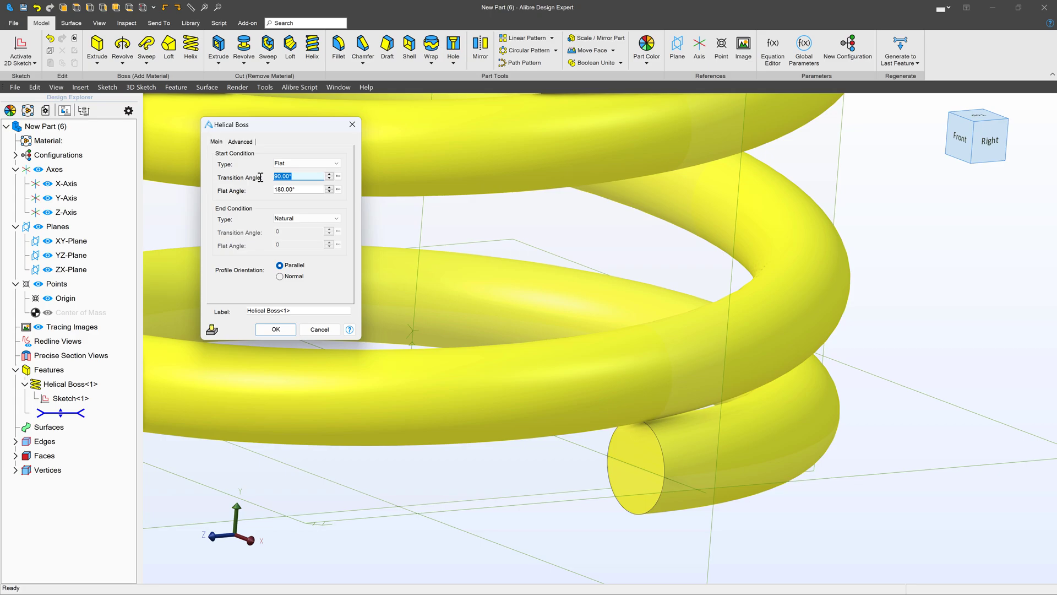
type("60")
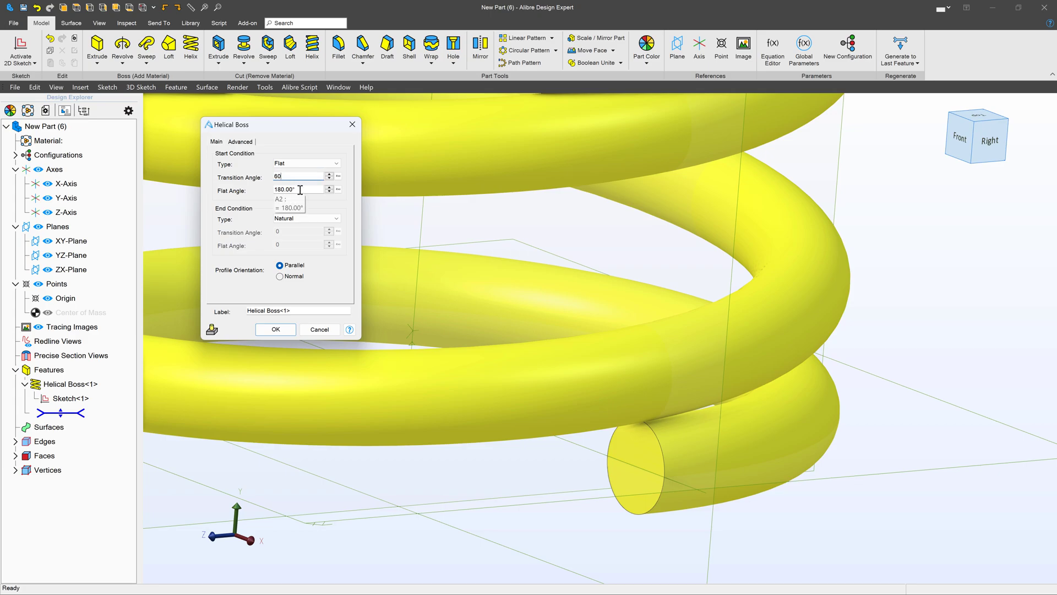
key("Tab")
middle_click_drag(842, 392, 712, 432)
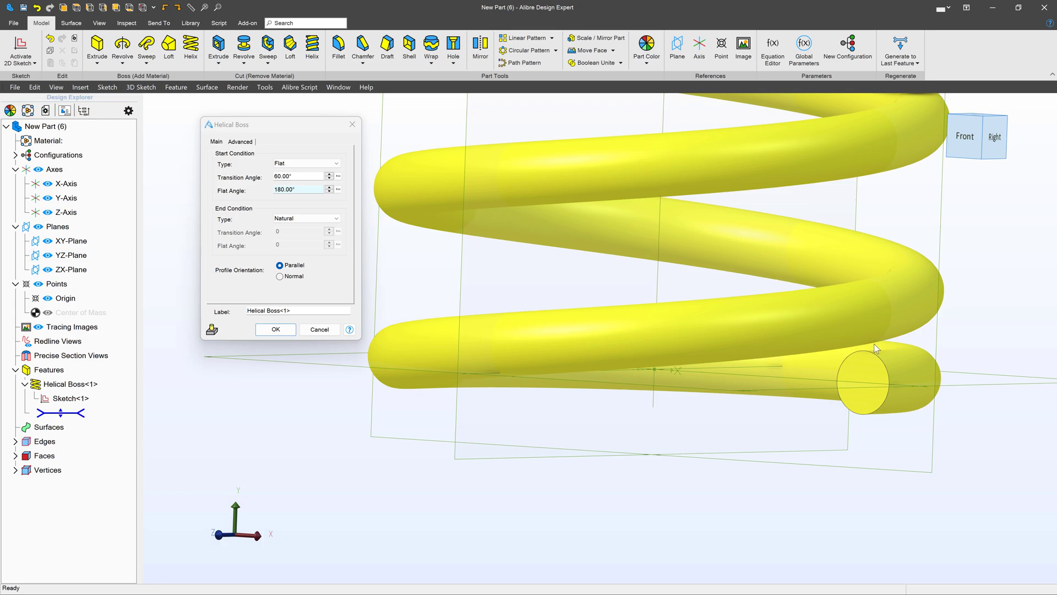
- Set the end condition type to Flat, with a transition angle of 60° and a flat angle of 180°
scroll(798, 352, "down", 10)
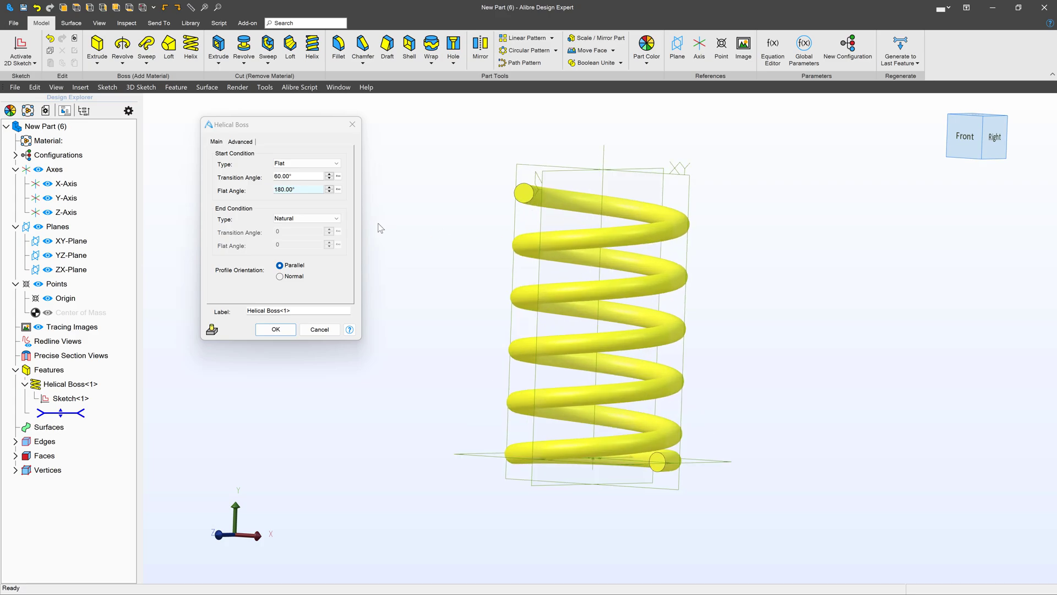
scroll(380, 228, "up", 2)
left_click(307, 218)
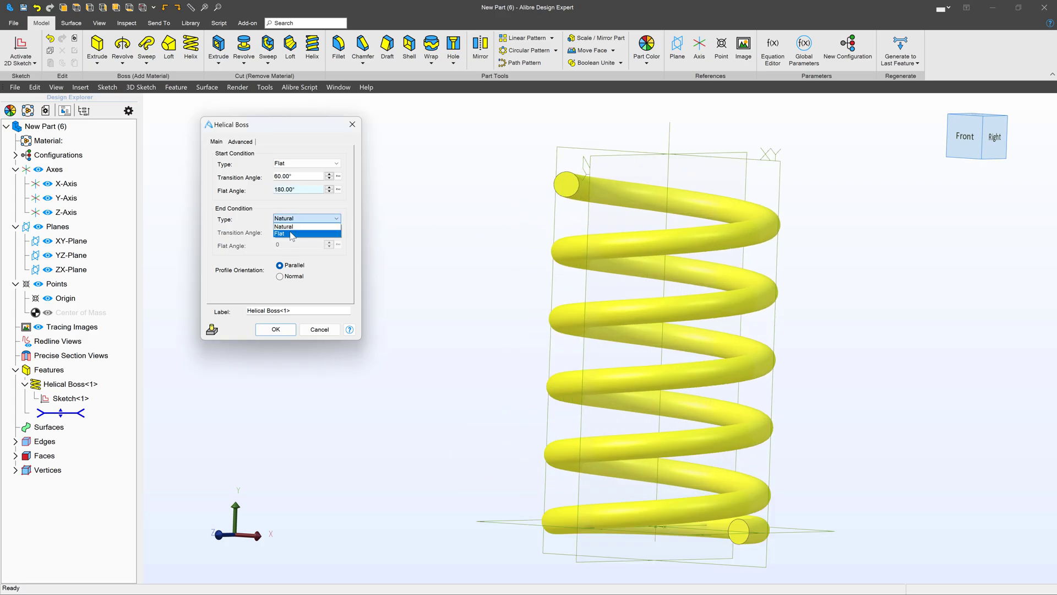
left_click(292, 234)
left_click(294, 231)
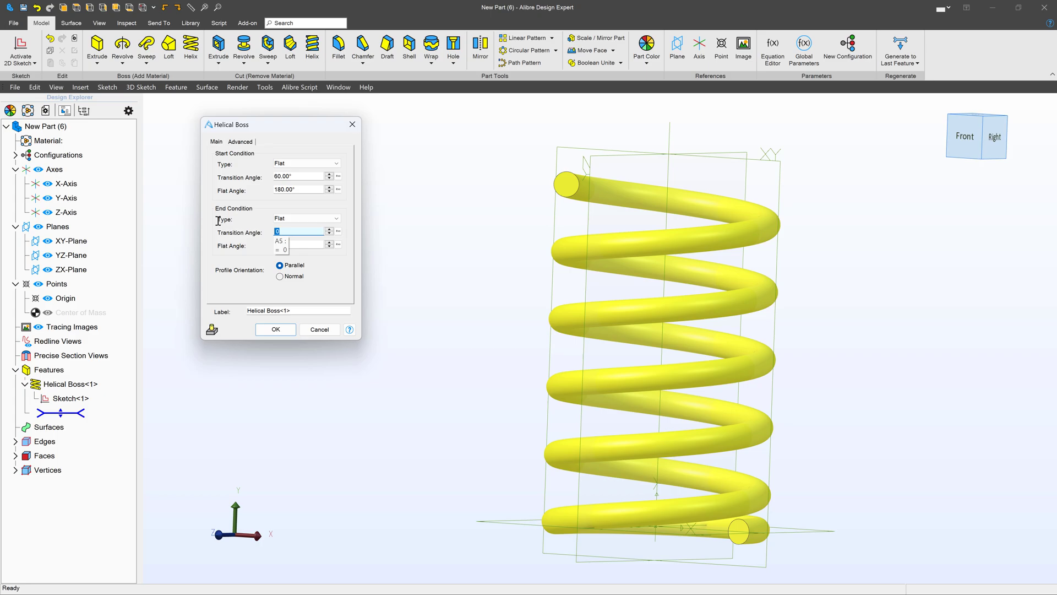
type("60")
key("Tab")
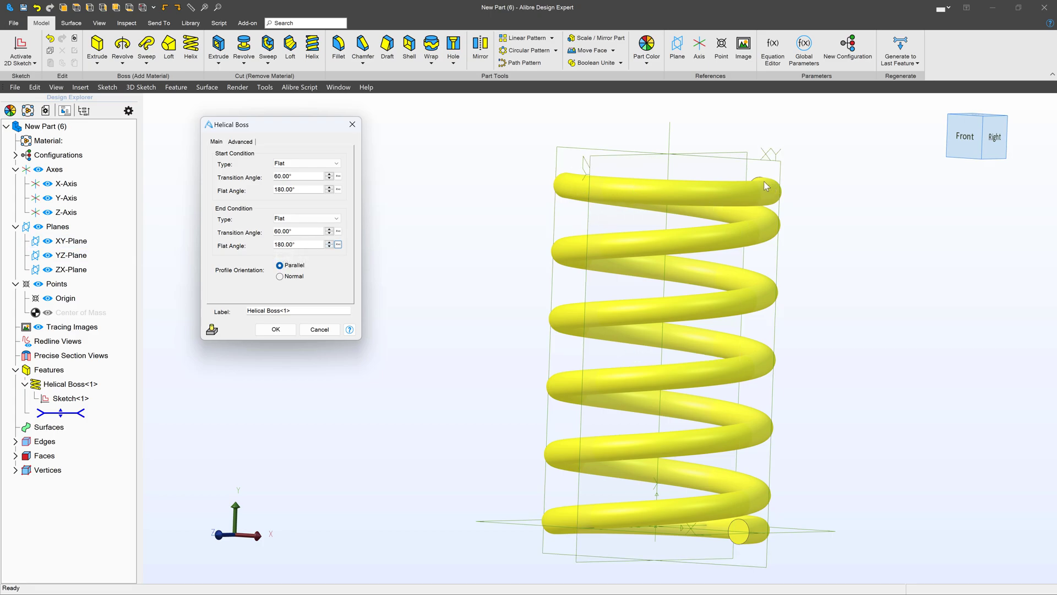
- Try a flat angle of 0 for the helical boss's end condition
left_click_drag(324, 244, 195, 243)
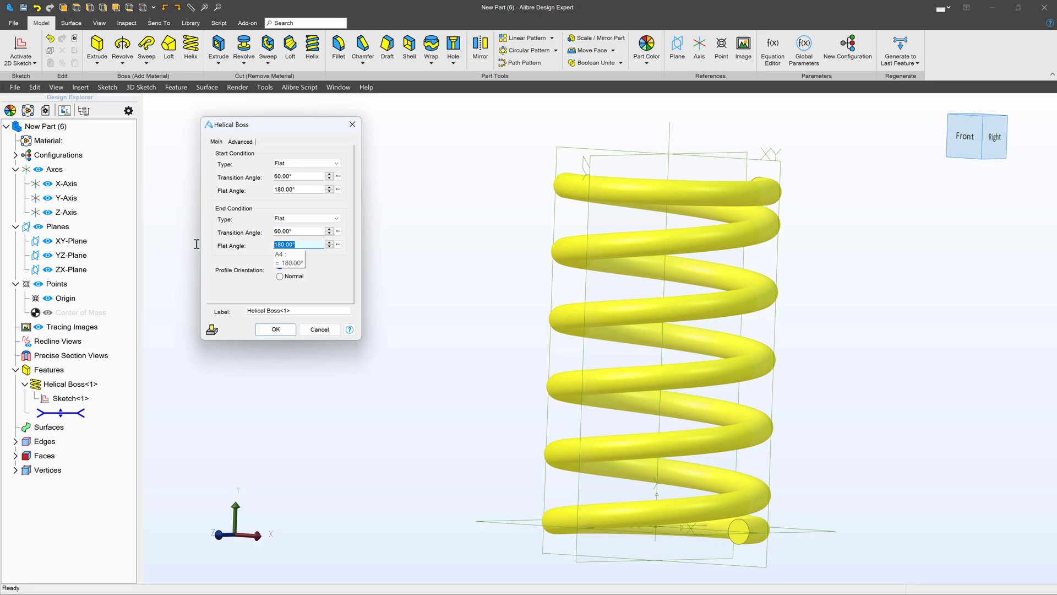
type("0")
left_click(306, 233)
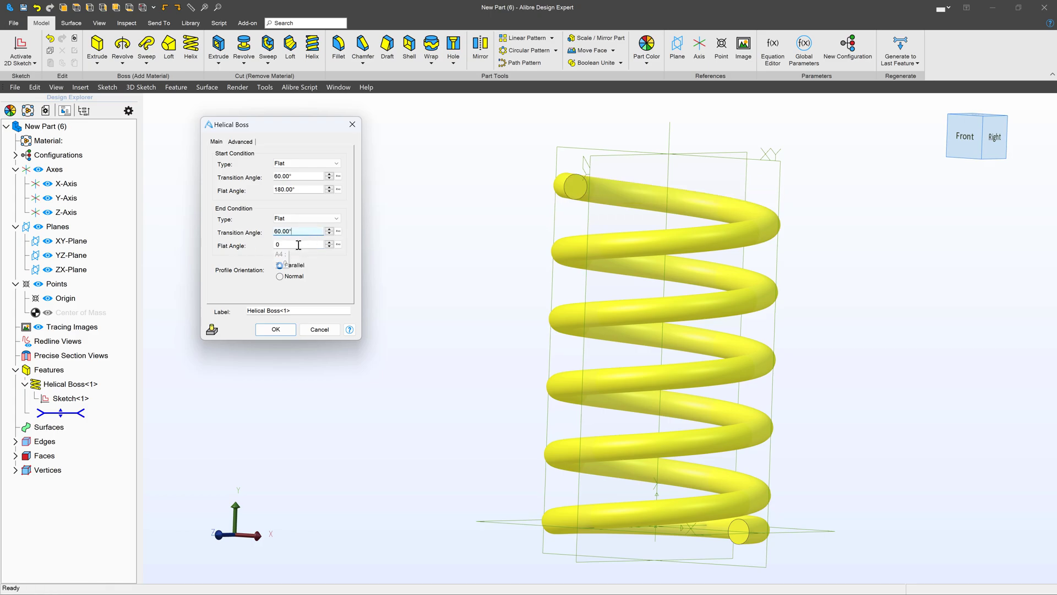
- Set the end condition's flat angle back to 180° and check both flattened ends of the spring preview
left_click_drag(297, 245, 239, 243)
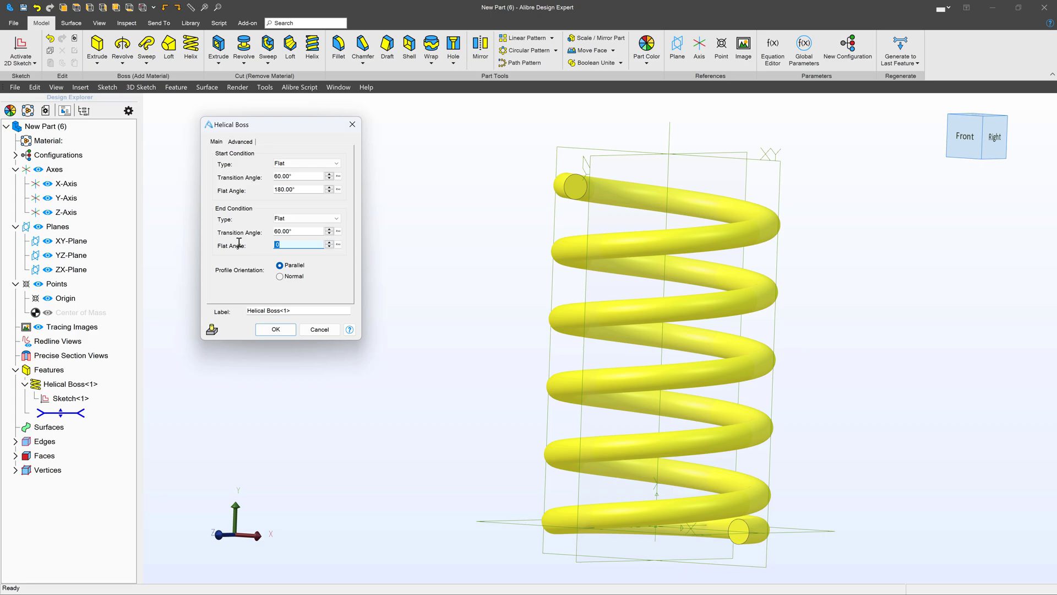
type("180.00")
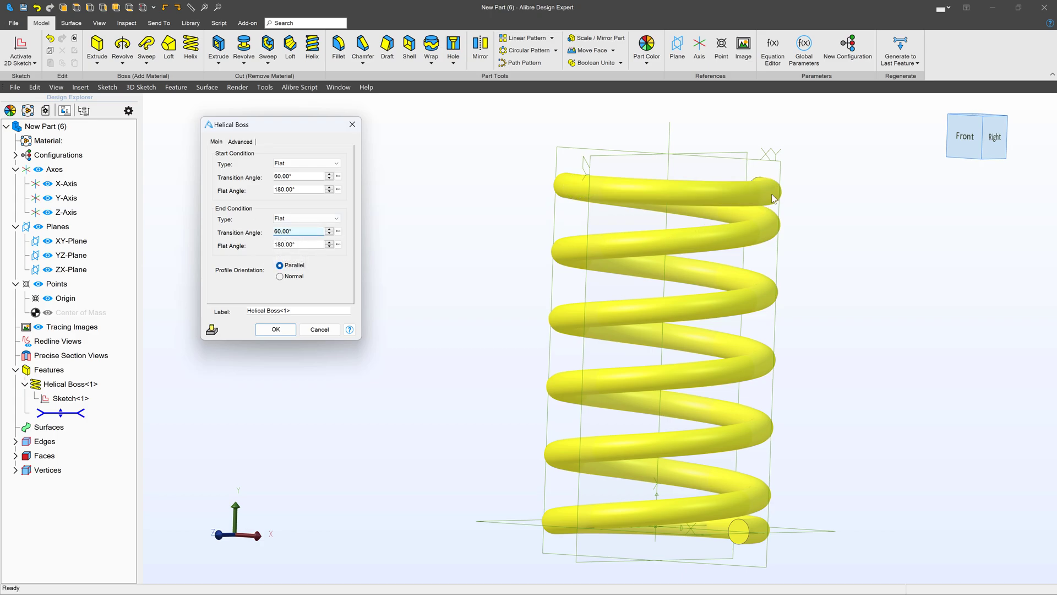
right_click_drag(768, 203, 752, 232)
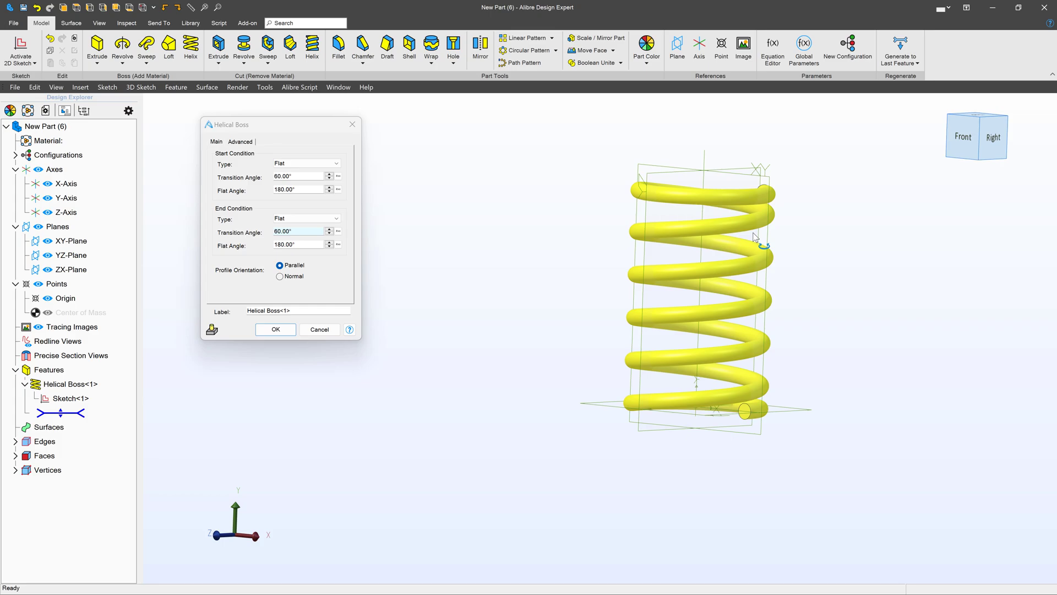
scroll(783, 416, "up", 3)
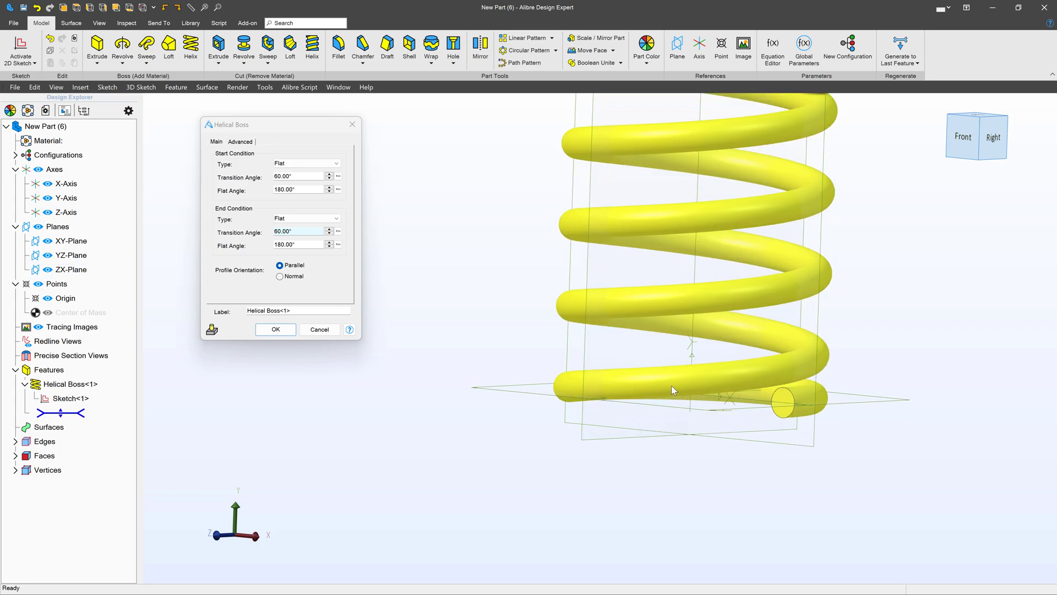